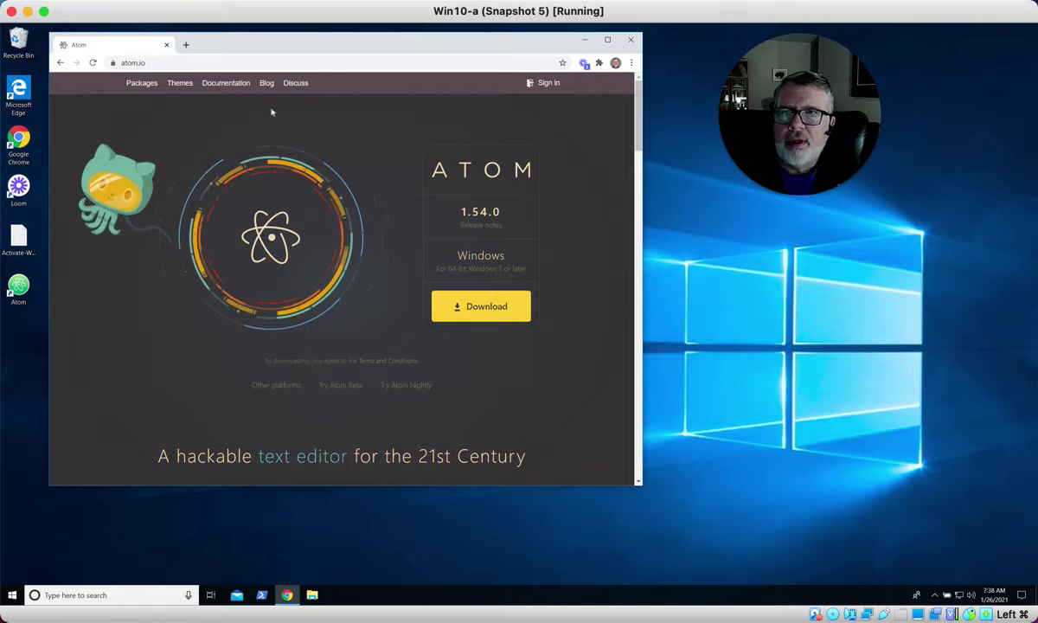
Download Atom 1.54.0 for Windows and run AtomSetup-x64.exe to install the editor.
left_click(479, 310)
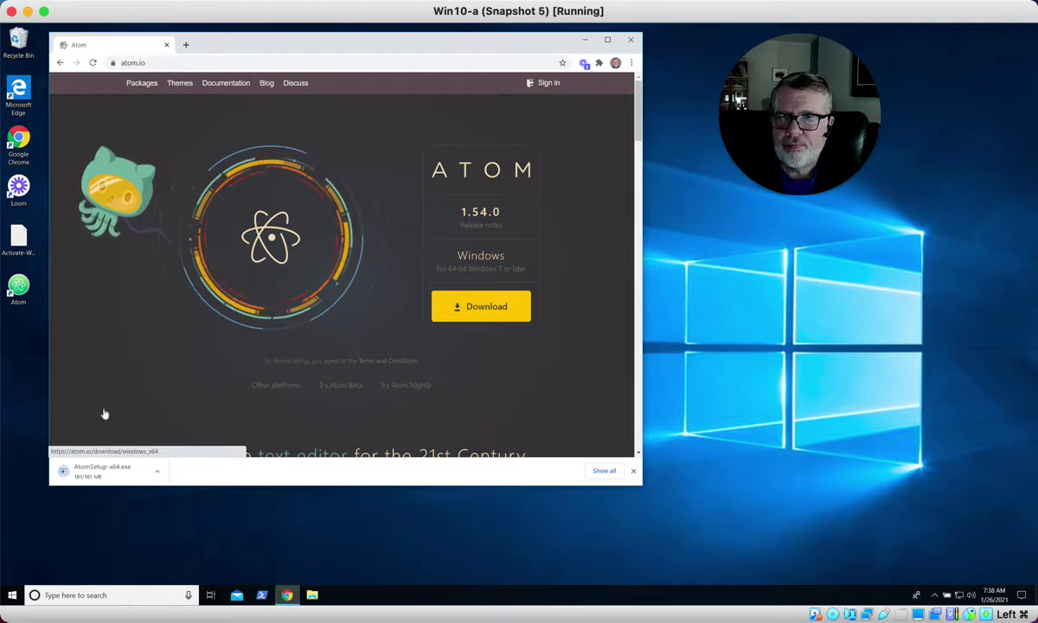
left_click(103, 472)
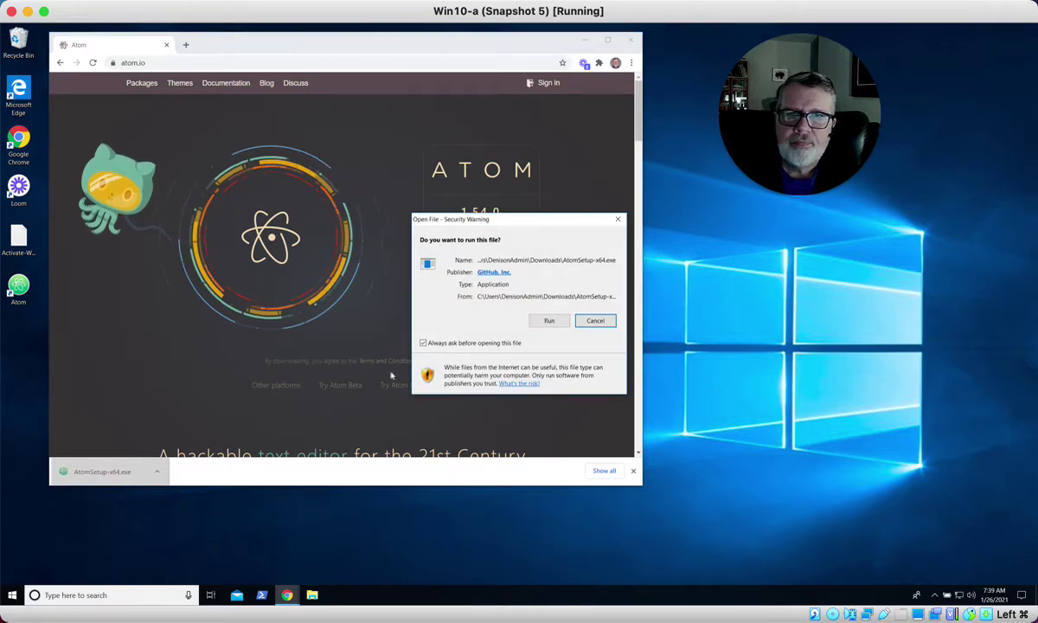
left_click(551, 321)
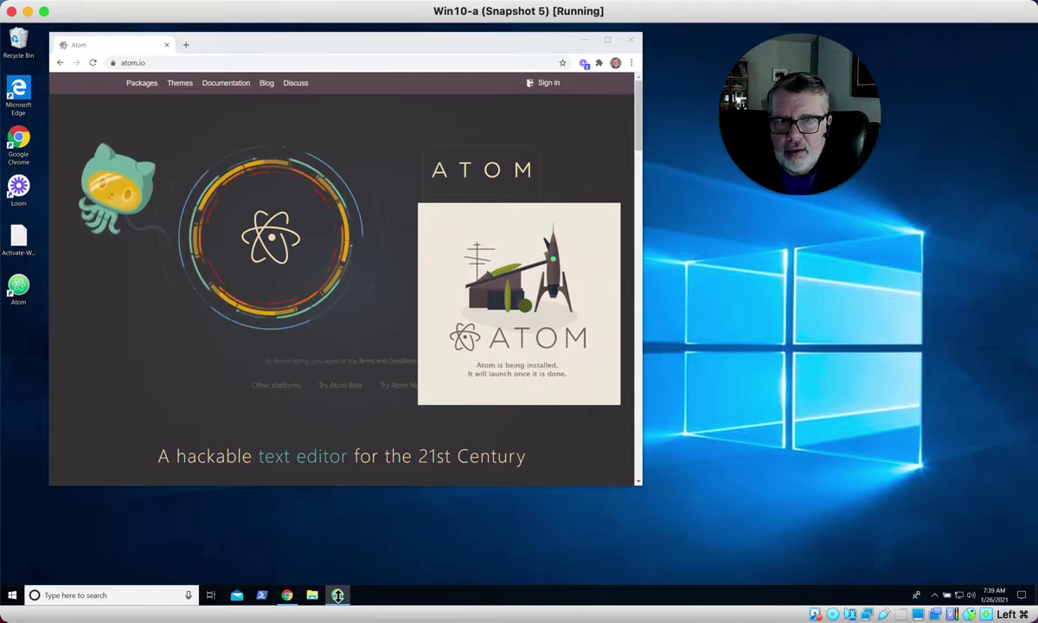
mouse_move(337, 598)
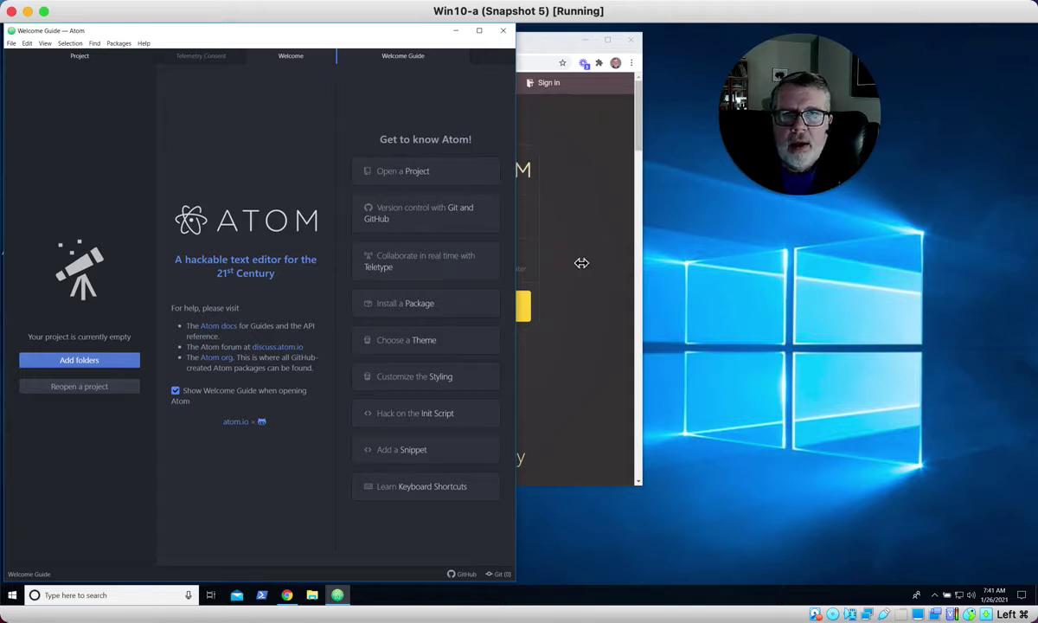
Close the newly launched Atom editor window showing the Welcome Guide.
left_click(198, 35)
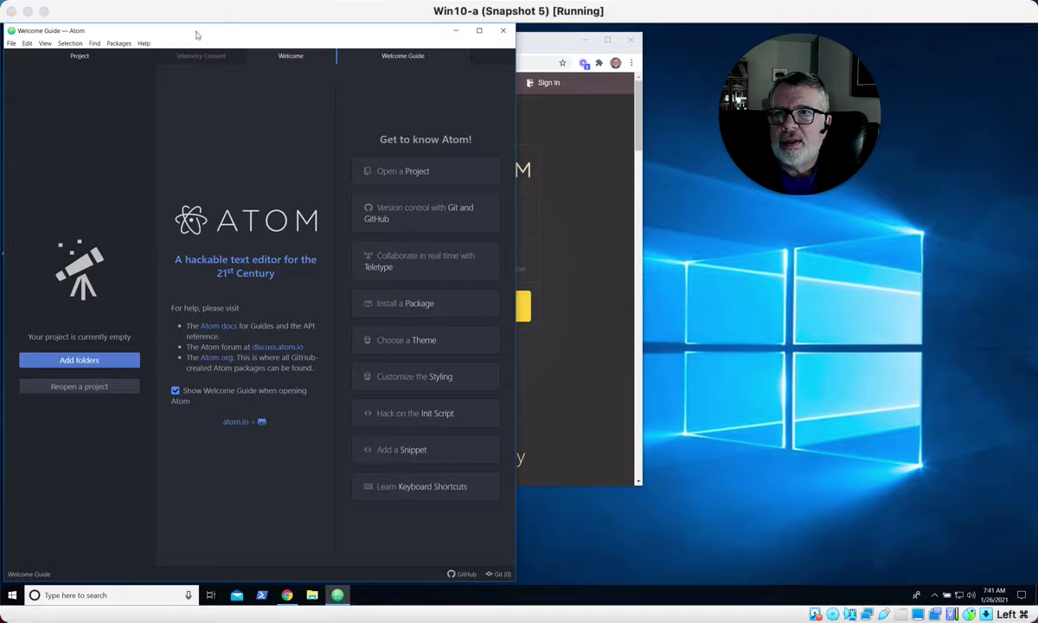
left_click(197, 34)
key("alt+Tab")
key("alt+Tab")
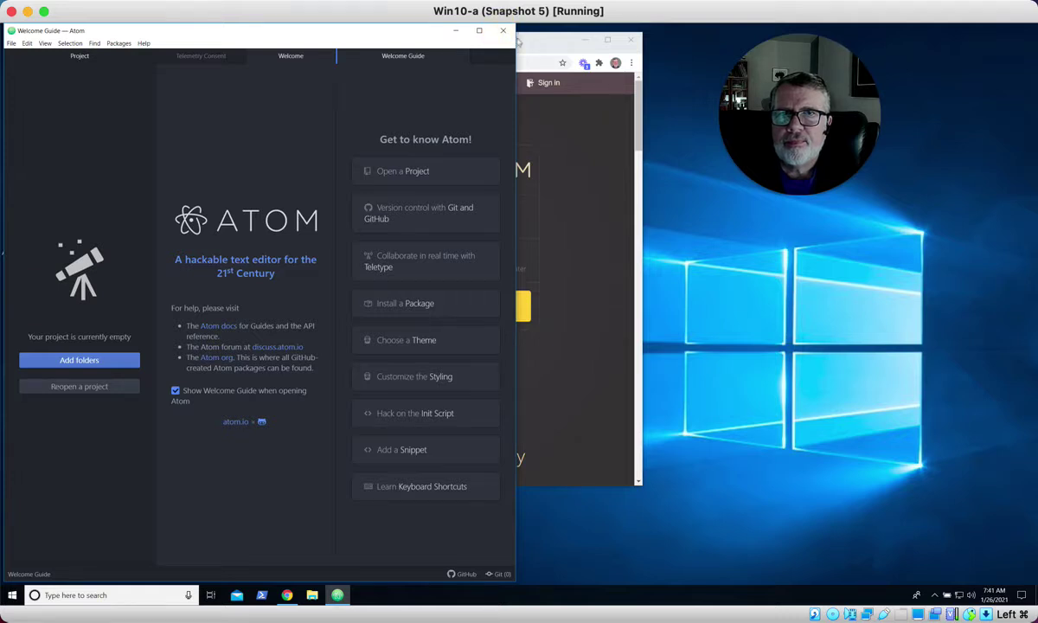
left_click(504, 31)
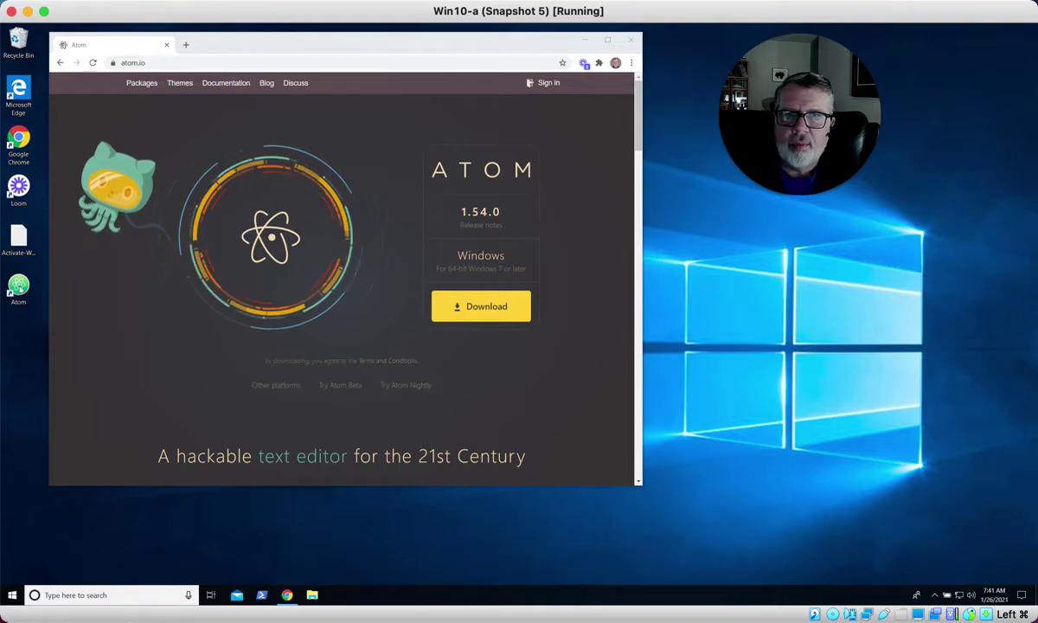
Return to the cs181-s21 course page in the browser and open its gitforwindows link under Windows Setup Quick Links.
left_click(253, 42)
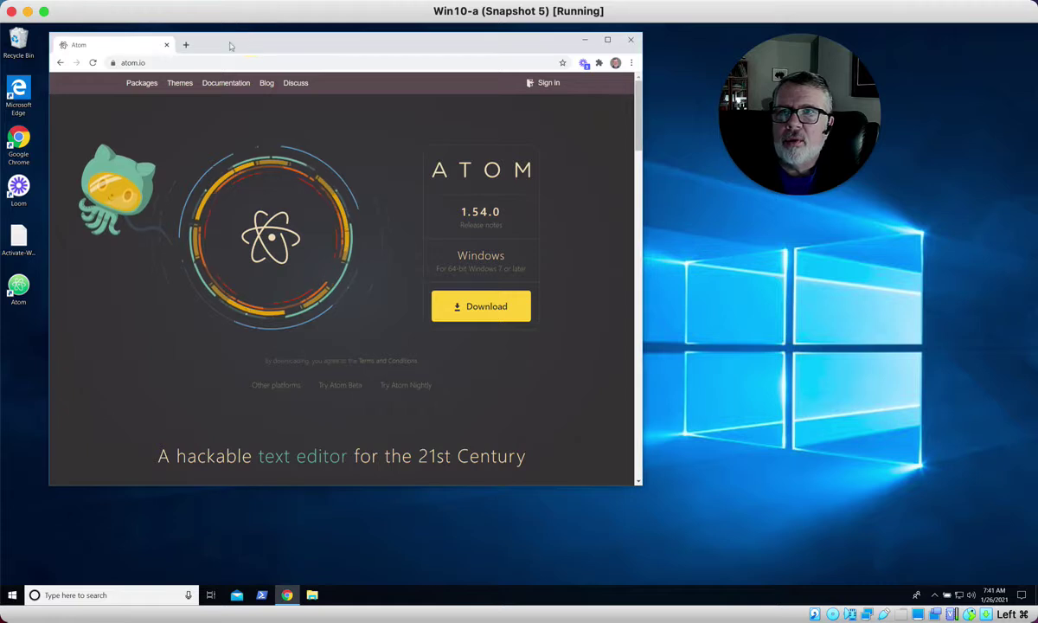
left_click(59, 64)
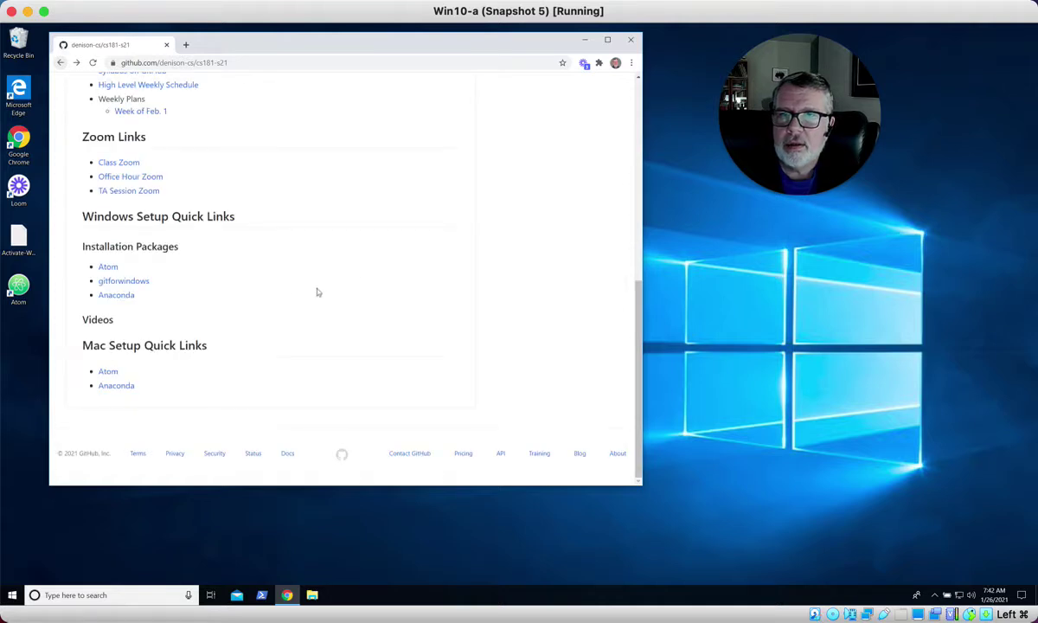
left_click(116, 282)
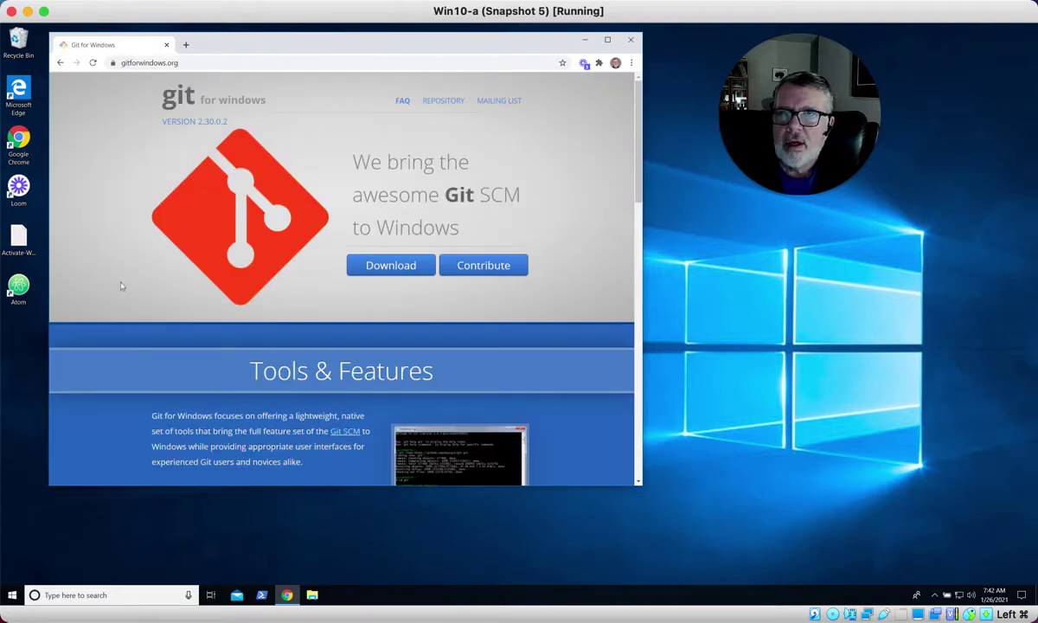
Download Git for Windows and run Git-2.30.0.2-64-bit.exe, allowing it to make changes to the device.
left_click(387, 272)
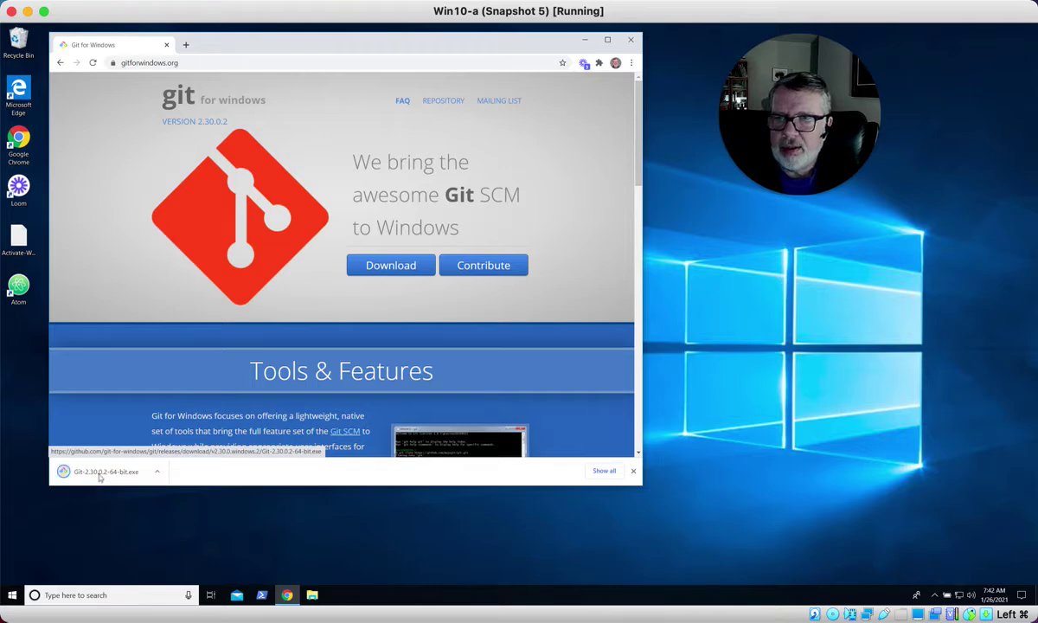
left_click(98, 475)
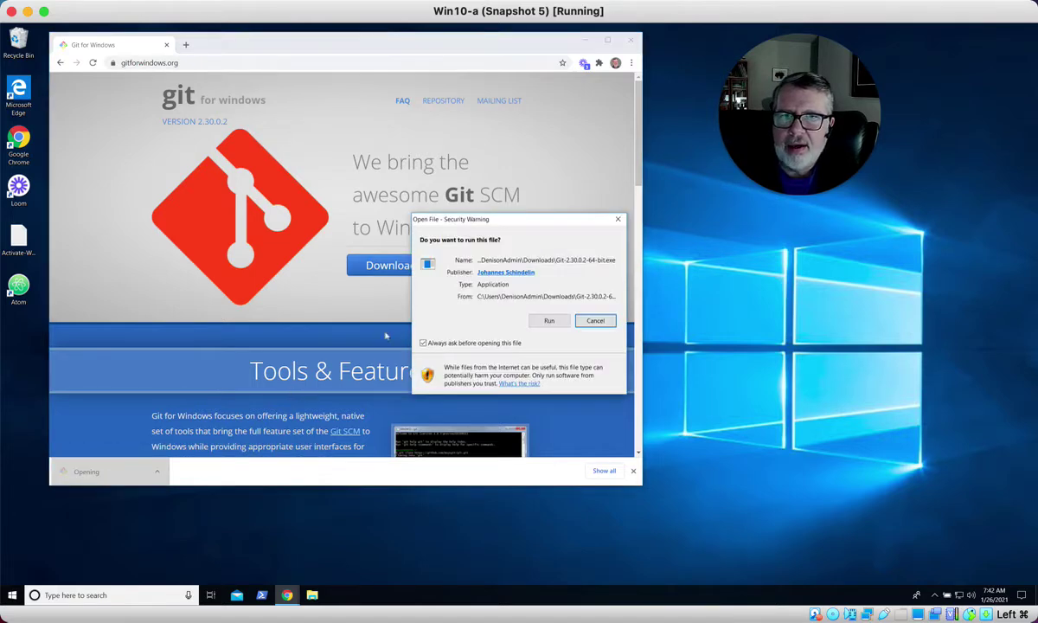
left_click(549, 320)
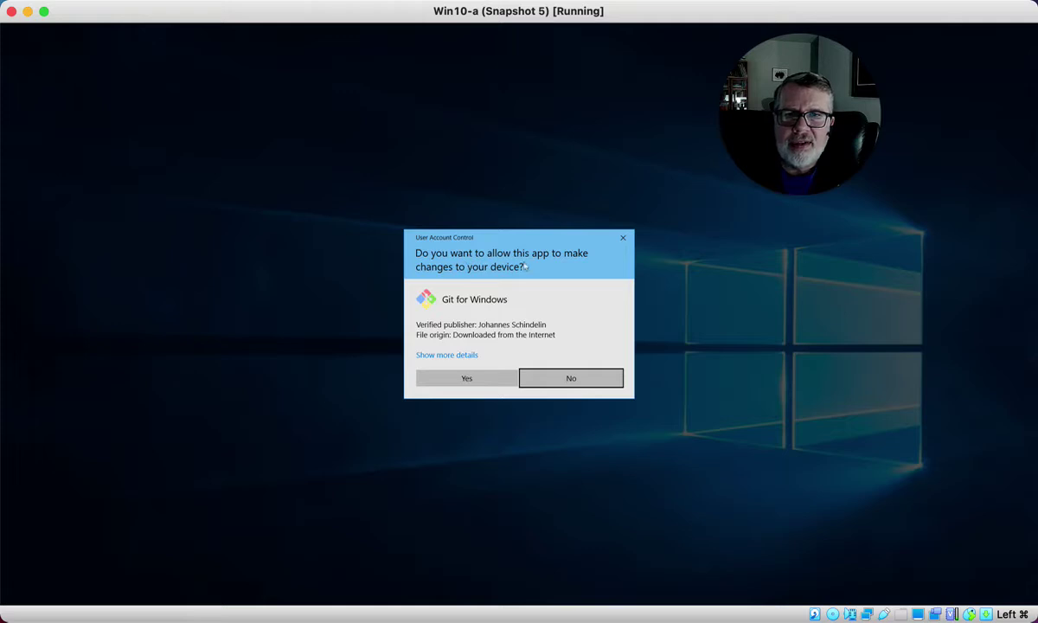
left_click(466, 379)
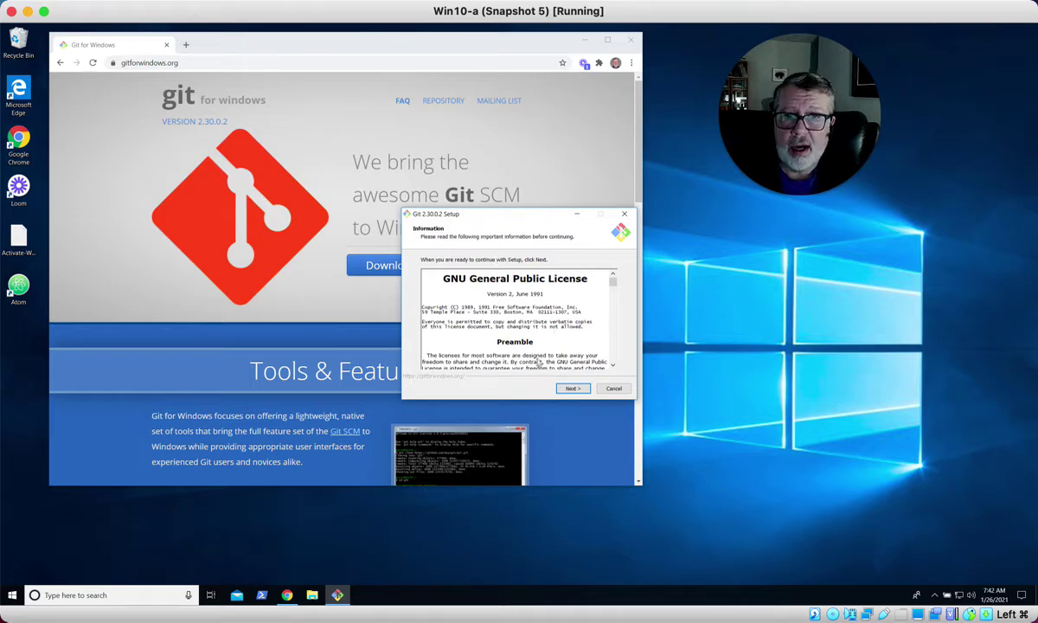
Accept the license and the default install folder C:\Program Files\Git, and add the Additional icons component with the desktop icon.
left_click(573, 388)
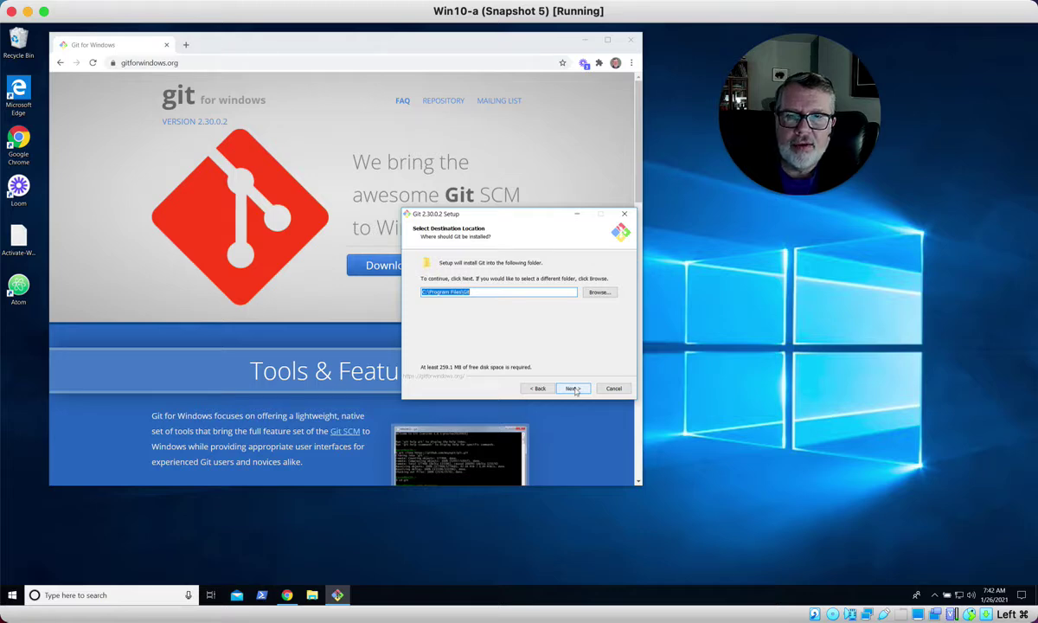
left_click(573, 389)
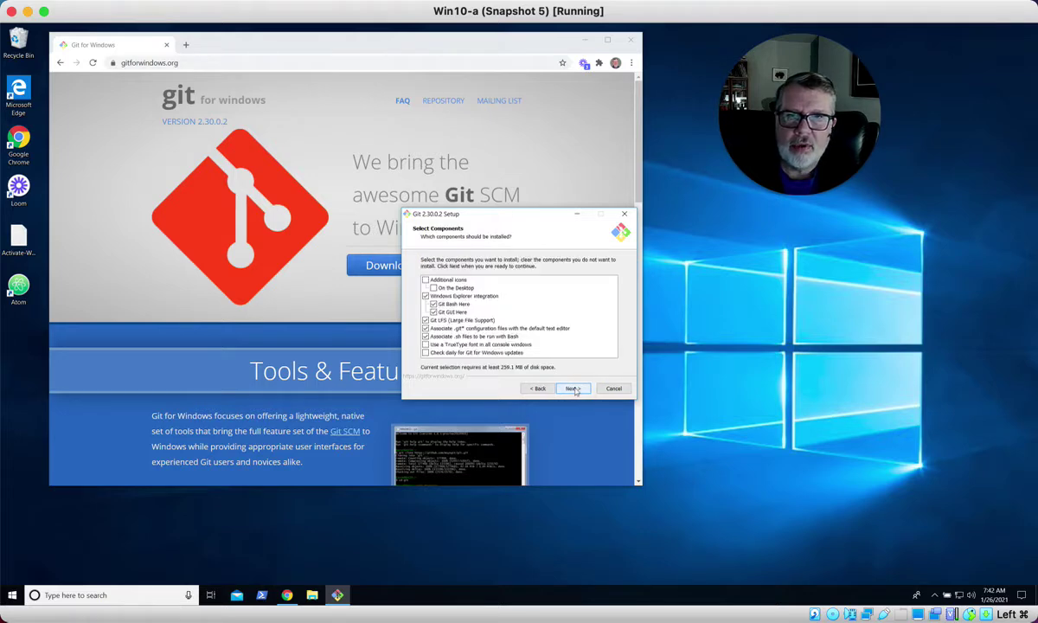
left_click(426, 280)
left_click(426, 281)
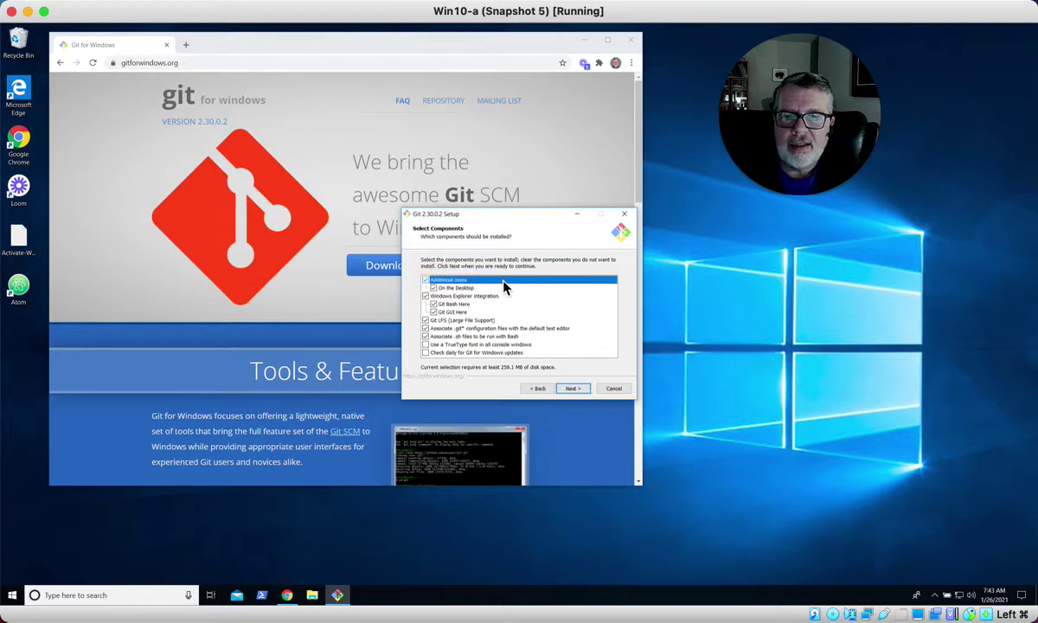
left_click(573, 389)
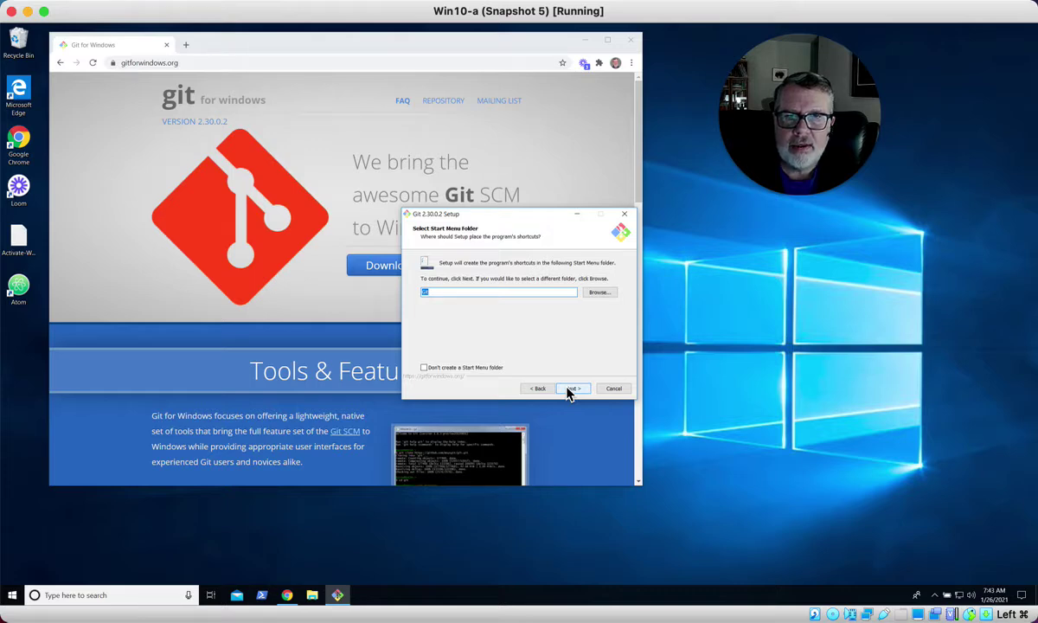
Keep the Git Start Menu folder and choose Atom as Git's default editor.
left_click(571, 389)
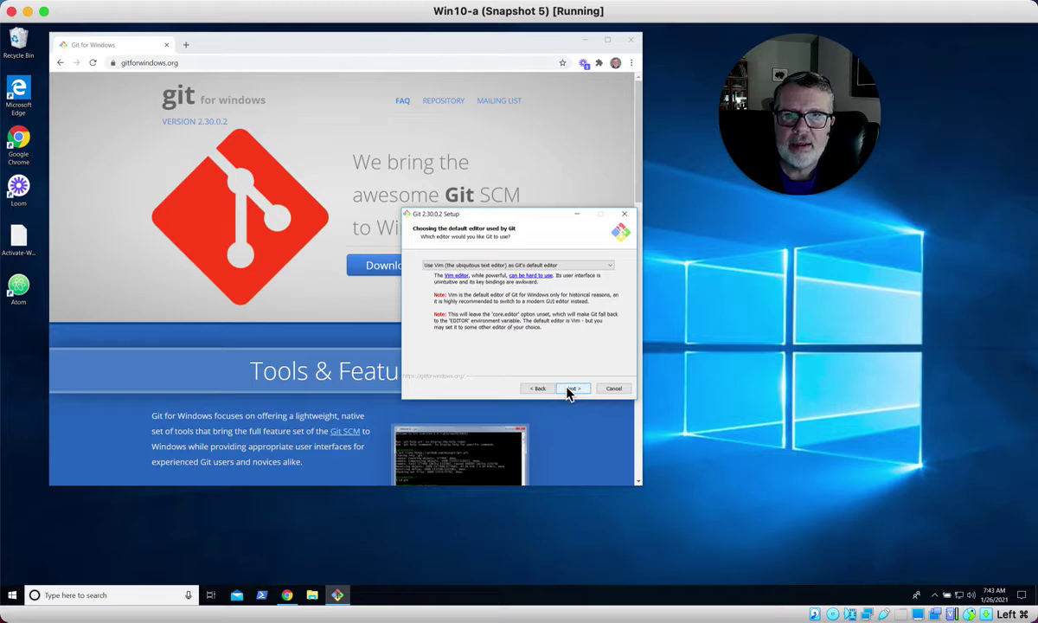
left_click(495, 266)
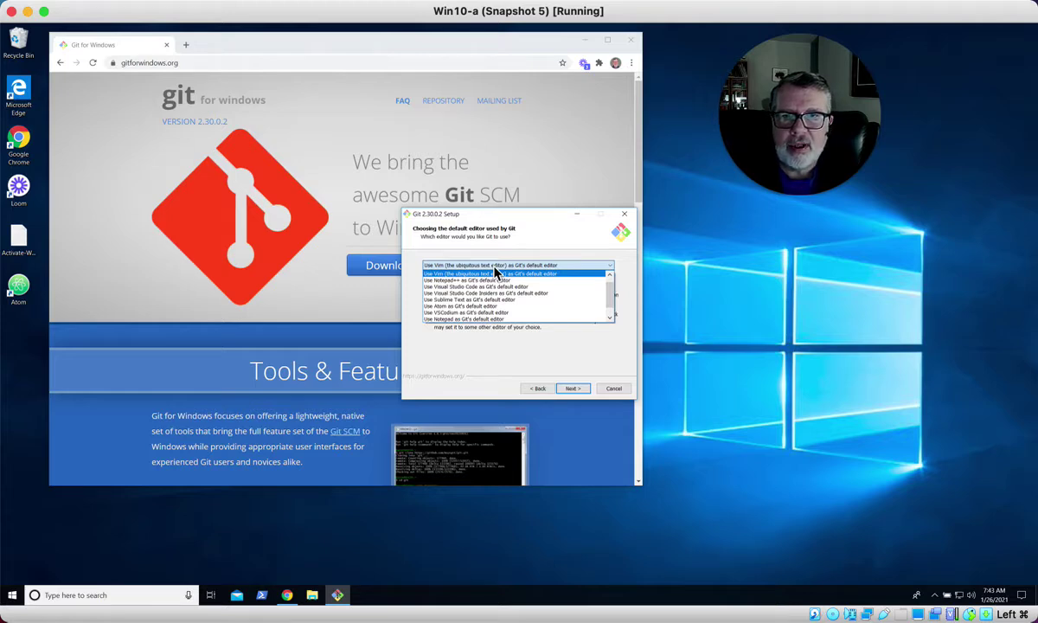
left_click(454, 308)
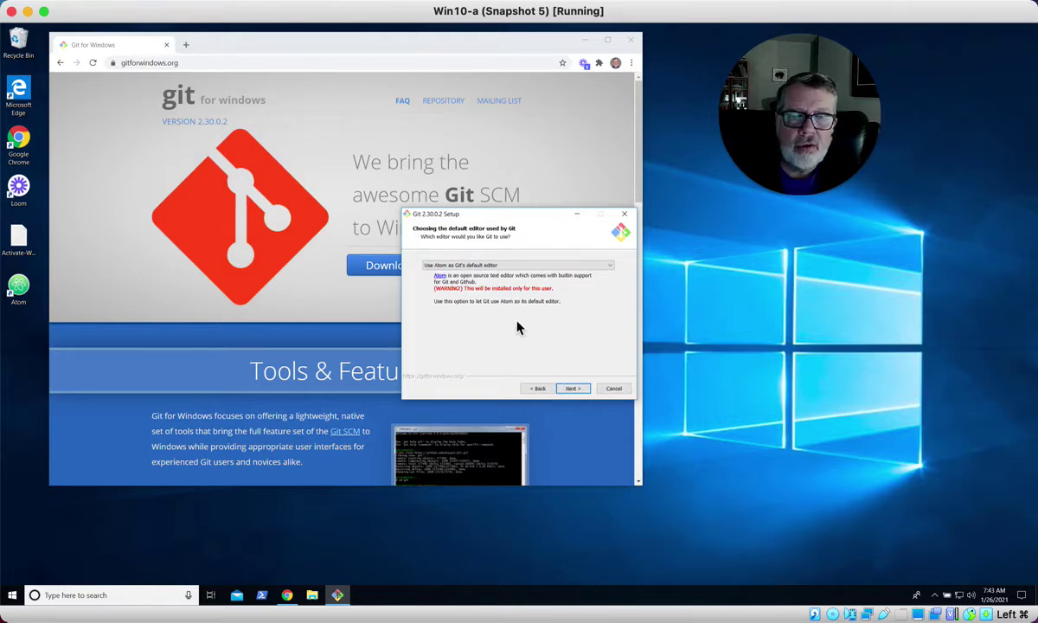
left_click(522, 267)
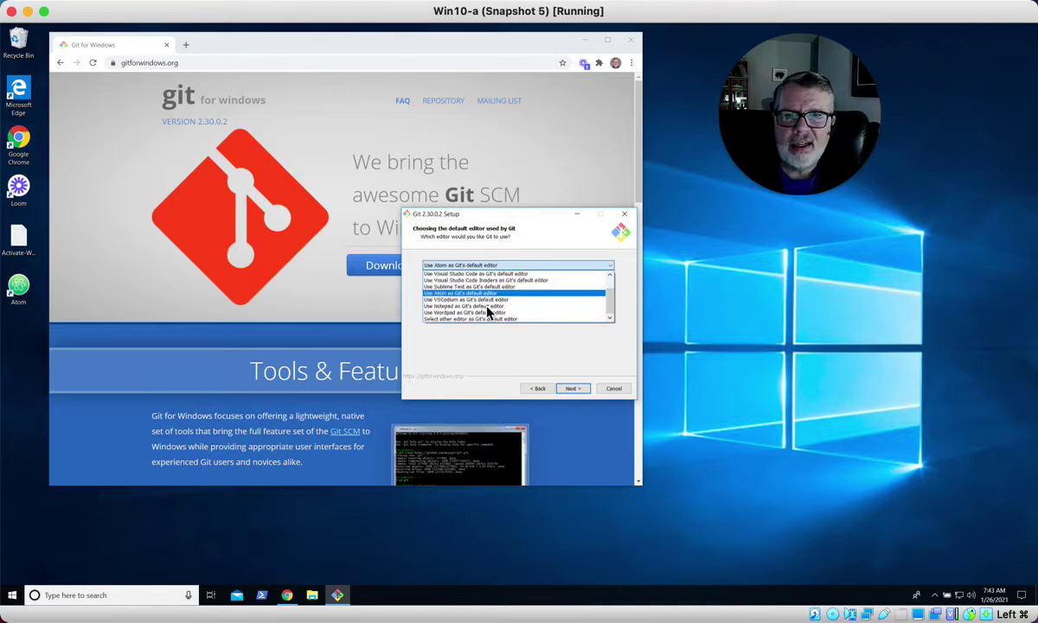
left_click(517, 363)
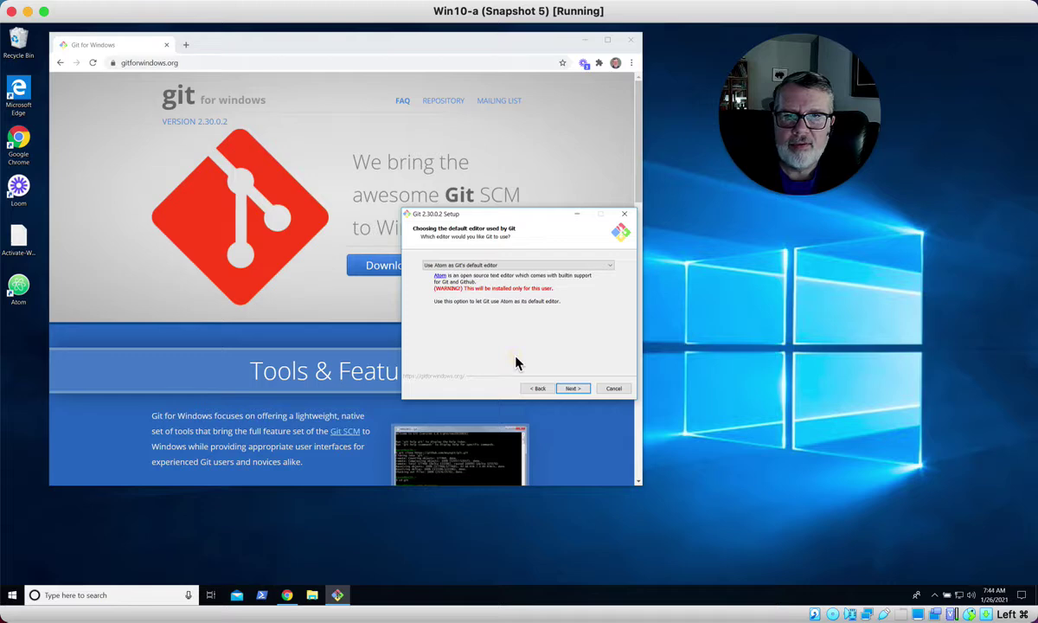
left_click(572, 389)
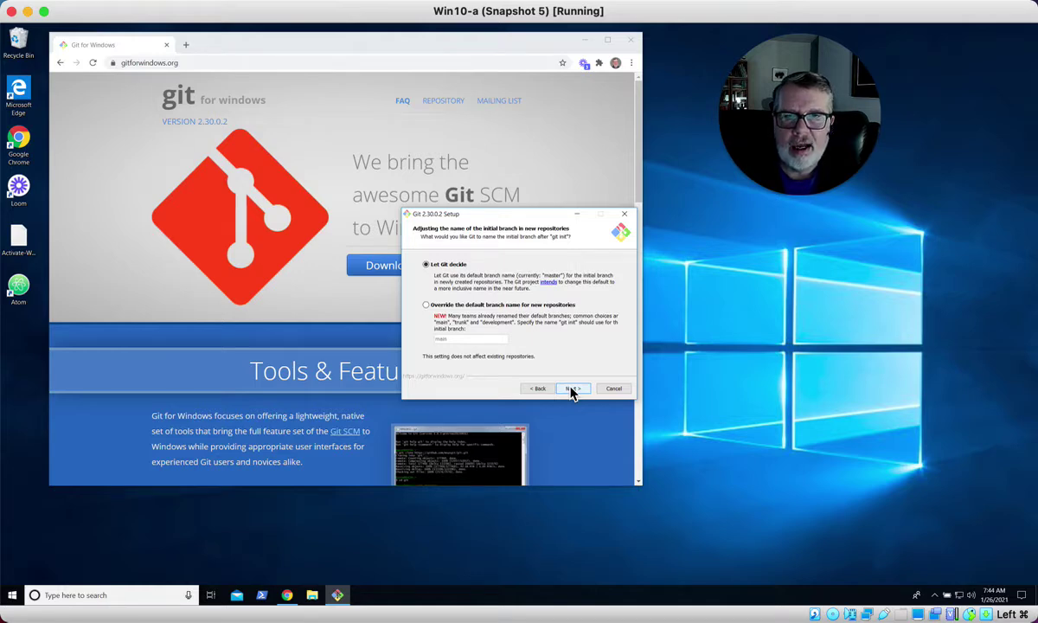
Accept the setup defaults for the initial branch name, command-line PATH, OpenSSL library and Windows-style checkout with Unix-style commit line endings.
left_click(571, 389)
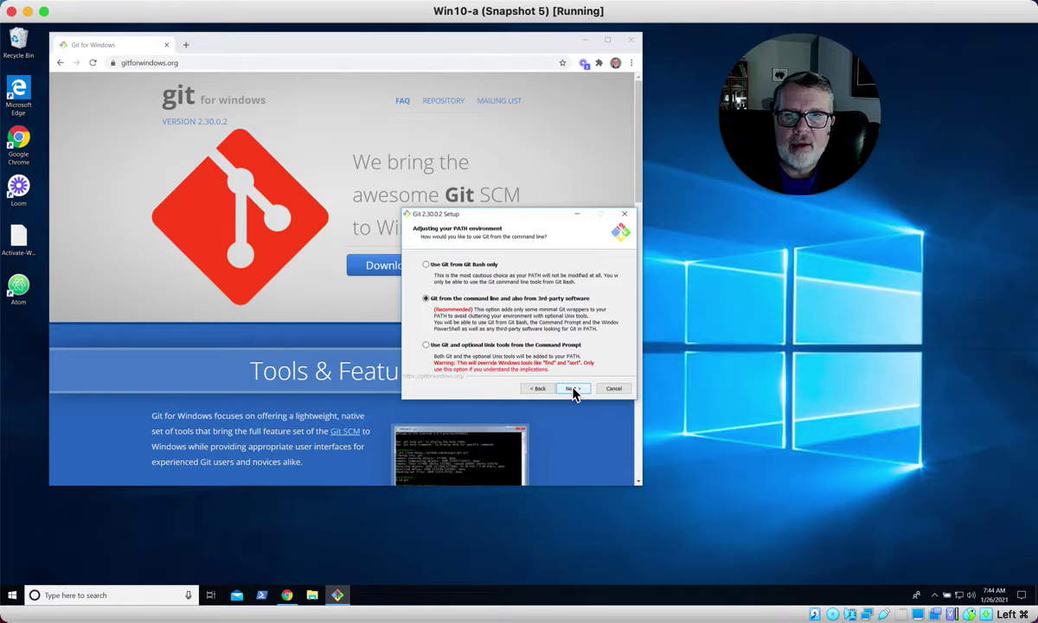
left_click(573, 389)
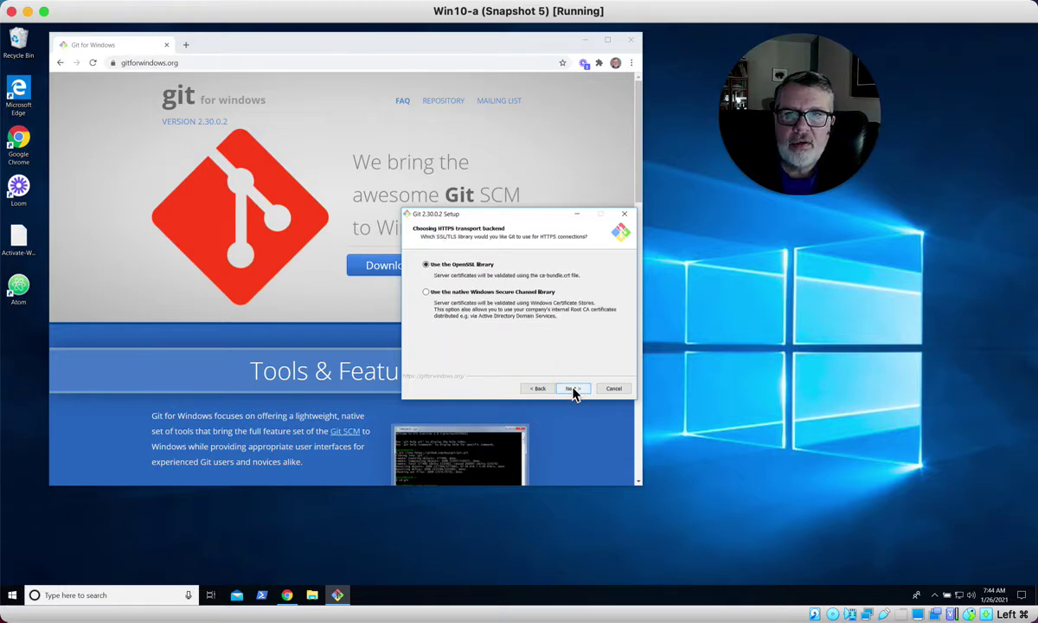
left_click(573, 389)
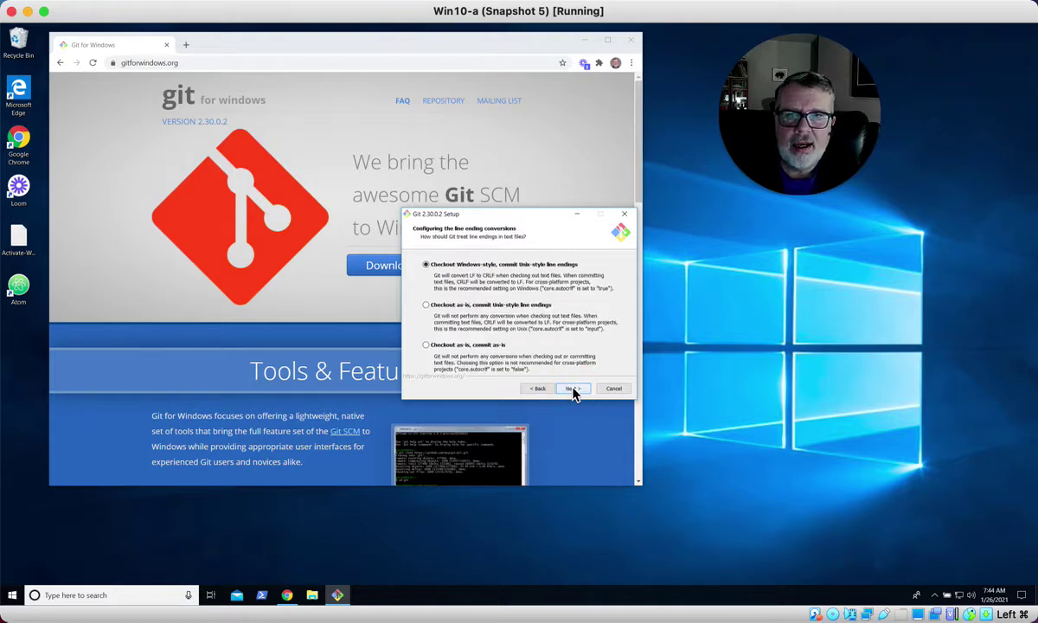
left_click(573, 390)
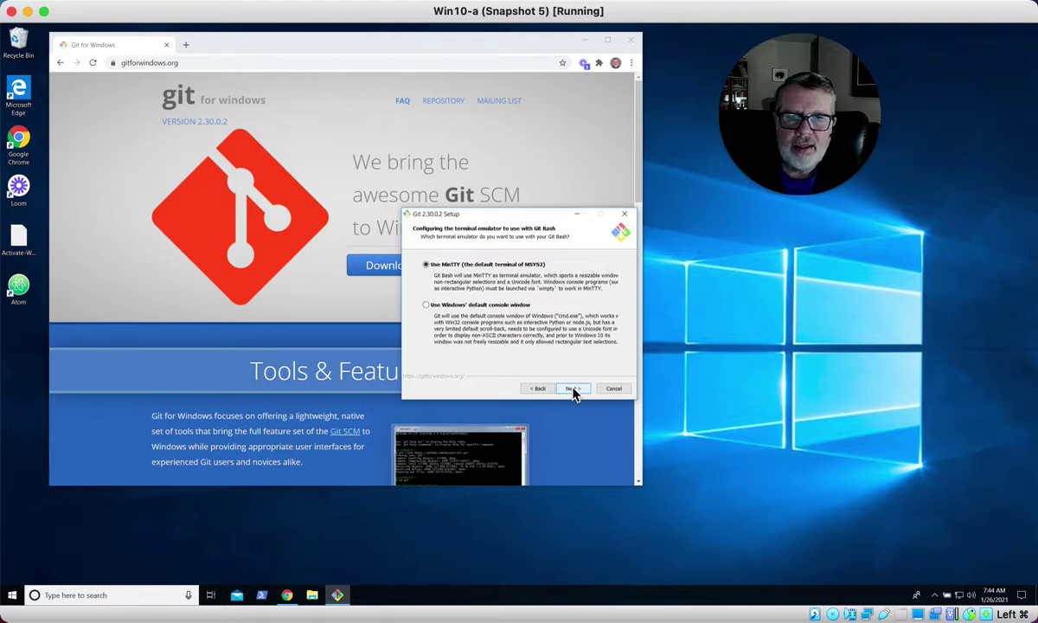
Accept MinTTY as terminal, the default git pull behavior, Git Credential Manager Core and file system caching.
left_click(573, 390)
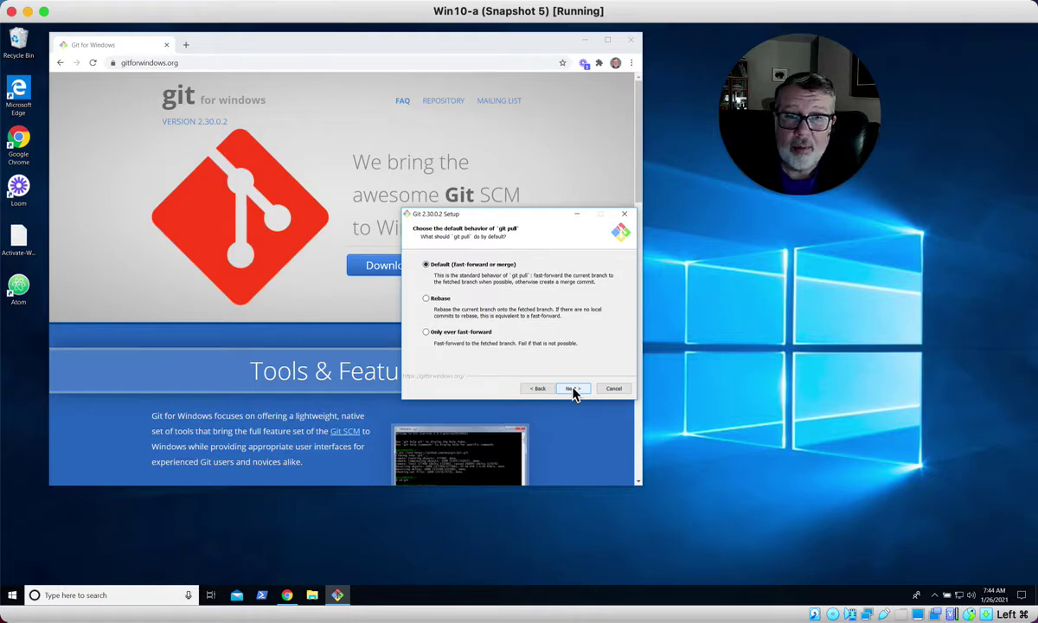
left_click(573, 389)
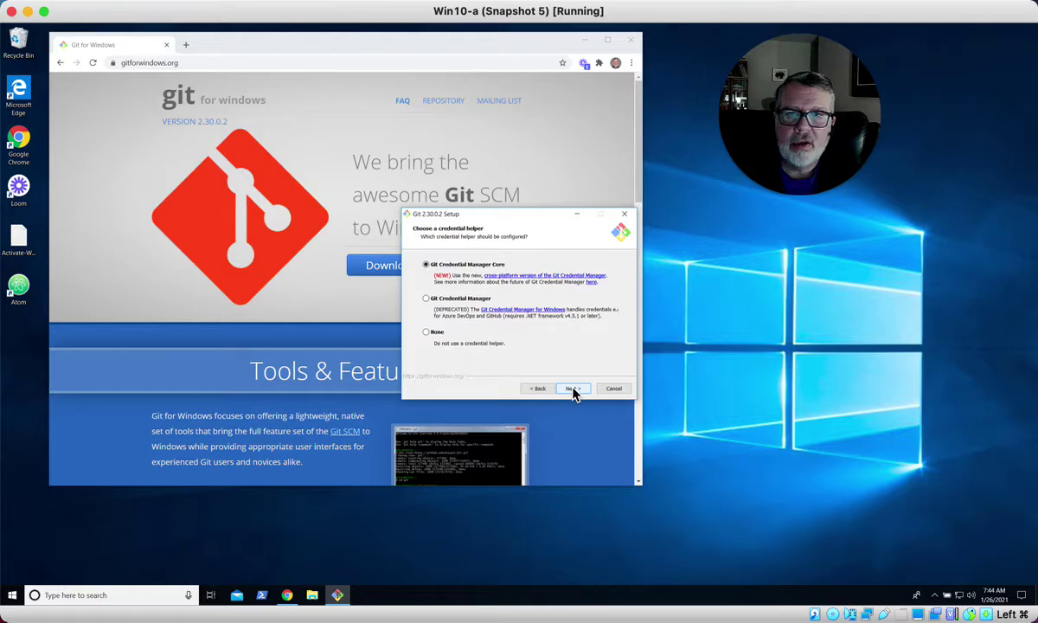
left_click(573, 387)
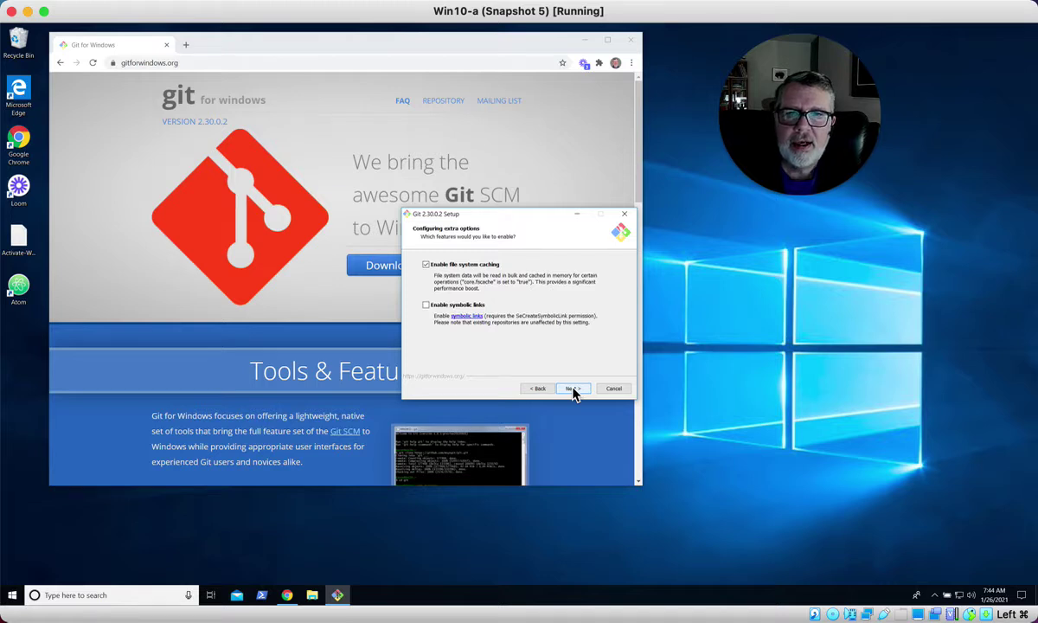
left_click(573, 389)
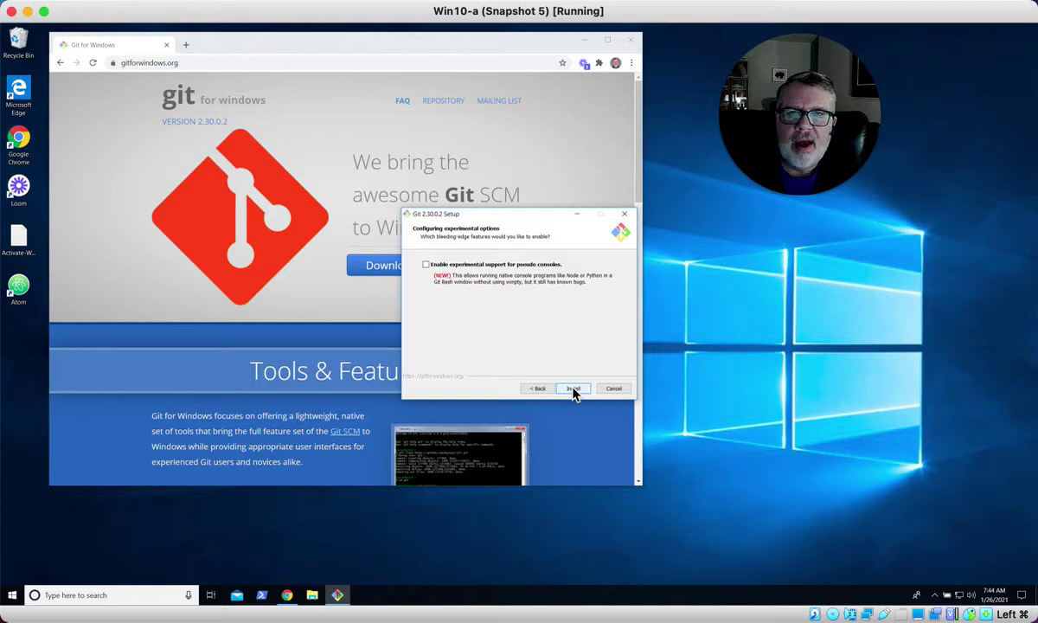
Install Git without experimental options and finish the setup wizard with View Release Notes turned off.
left_click(573, 389)
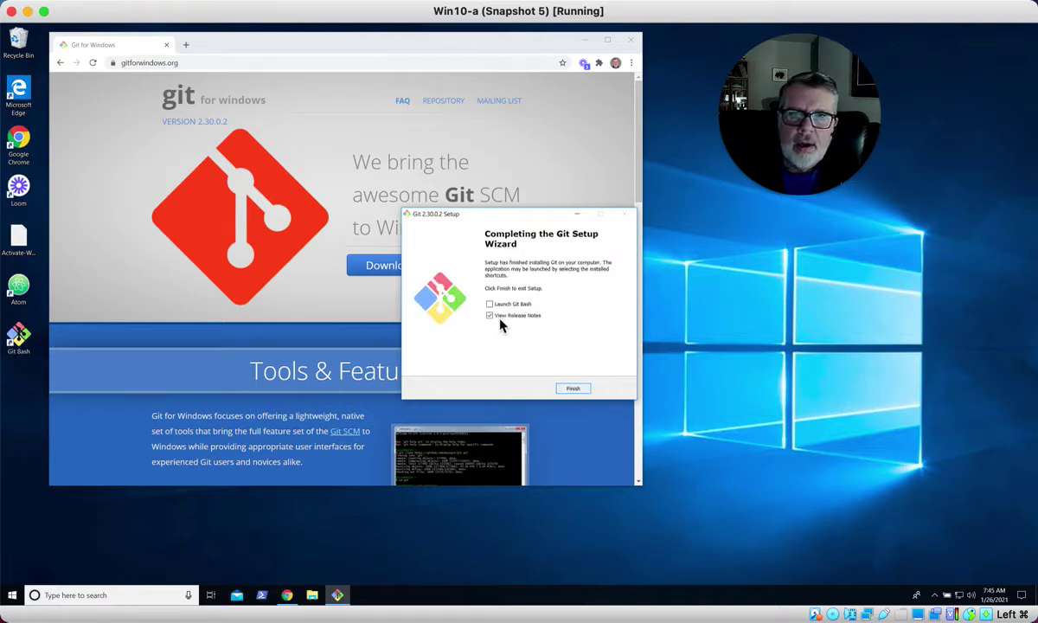
left_click(489, 317)
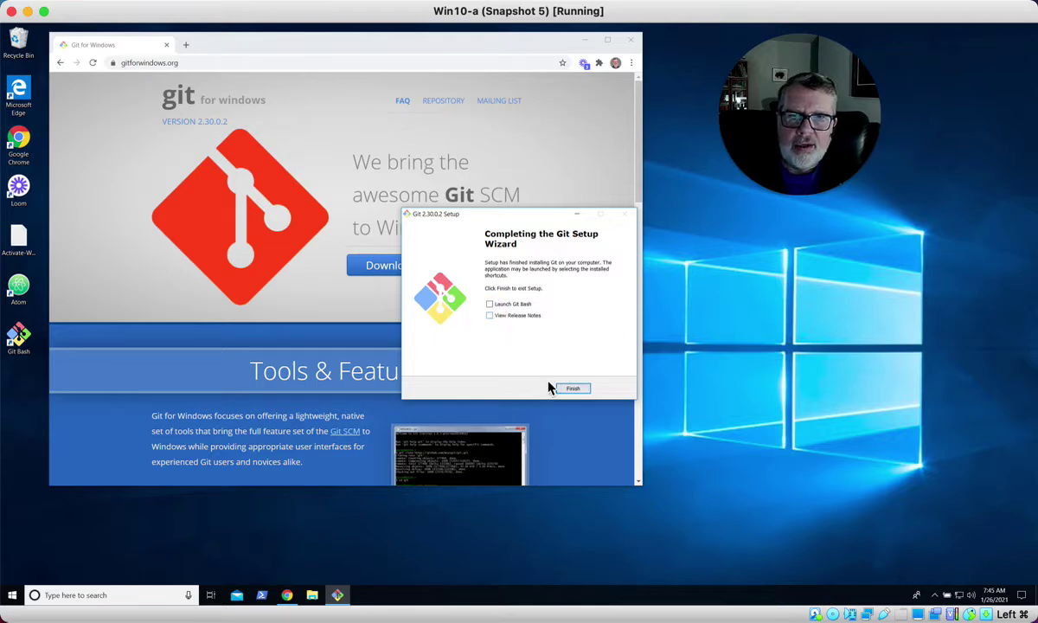
left_click(573, 389)
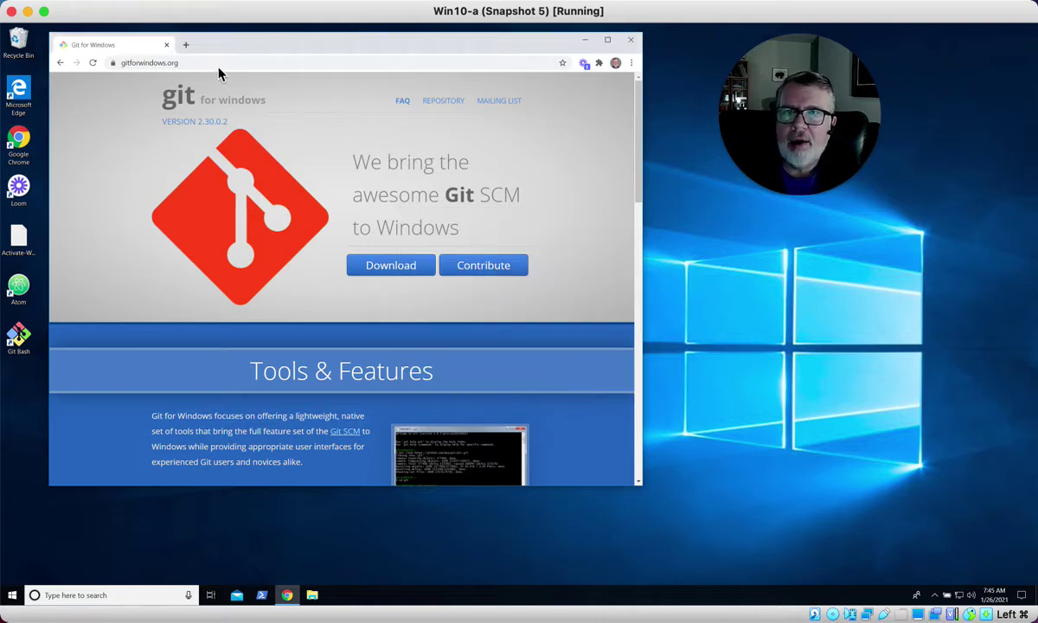
Return to the cs181-s21 course page, follow its Anaconda link for Windows and download the Python 3.8 64-Bit Graphical Installer.
left_click(61, 64)
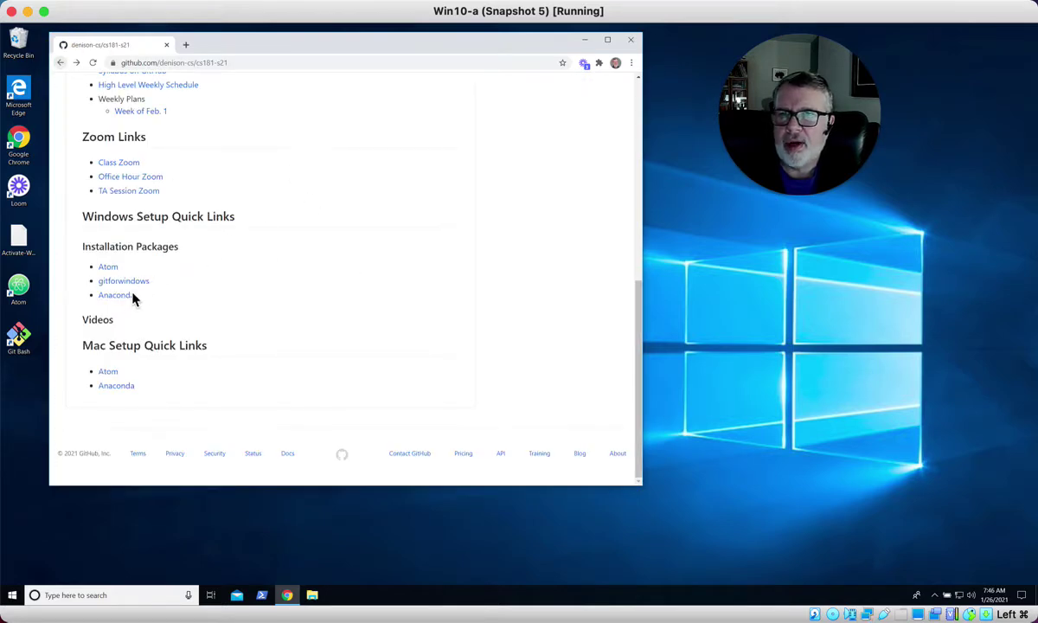
left_click(115, 298)
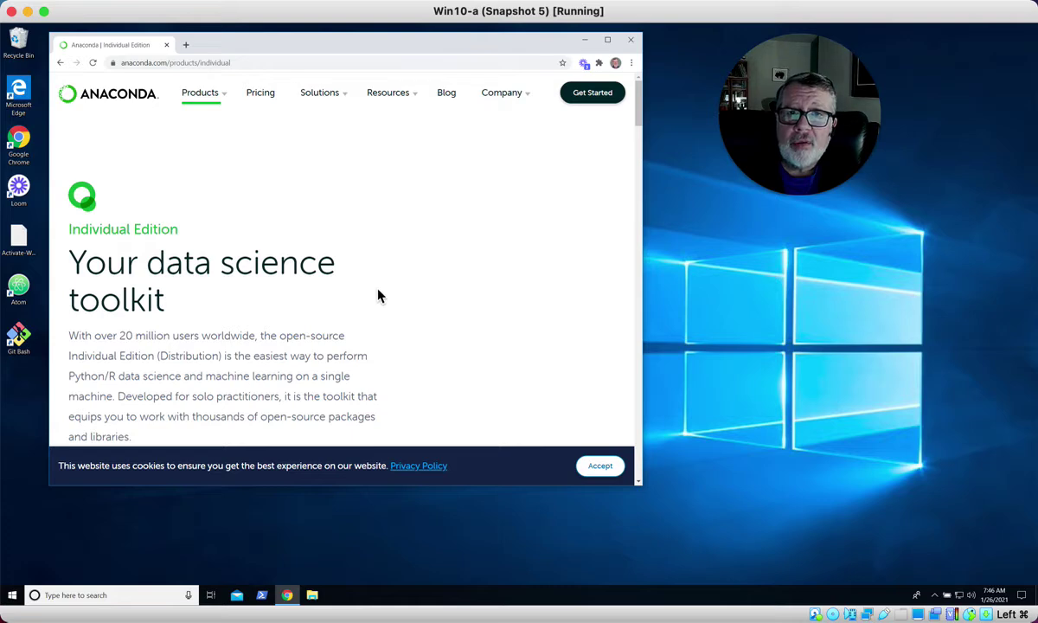
scroll(378, 295, "down", 3)
scroll(378, 296, "down", 2)
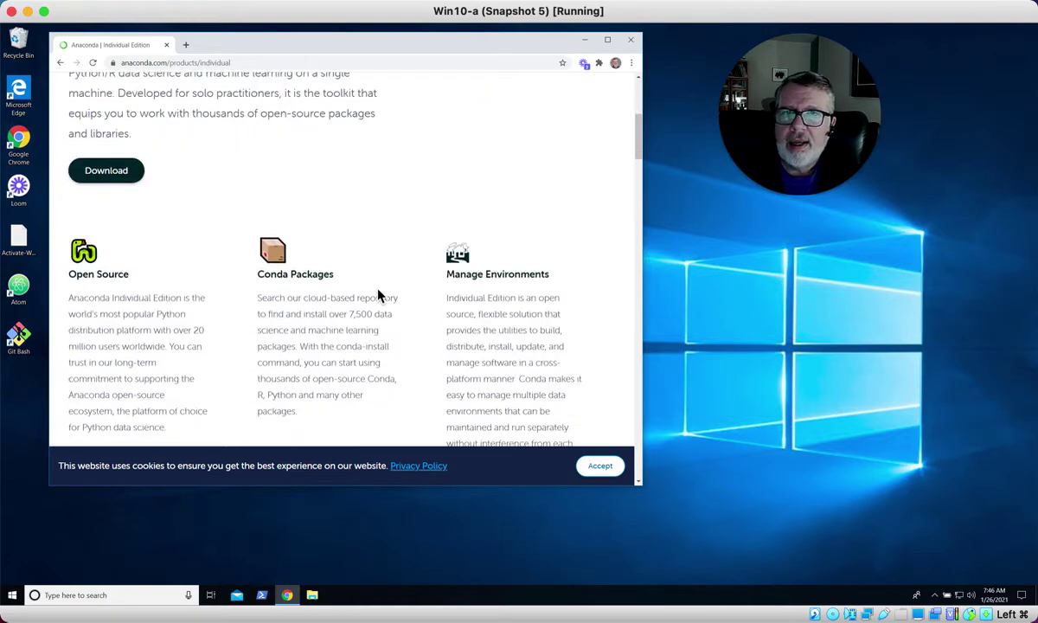
scroll(378, 296, "up", 2)
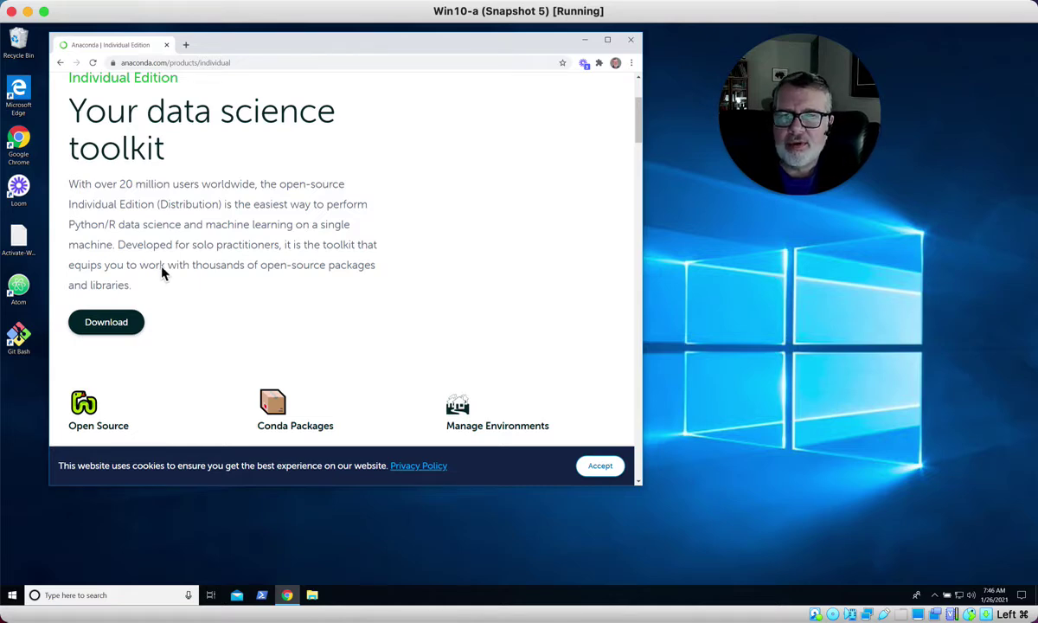
left_click(97, 323)
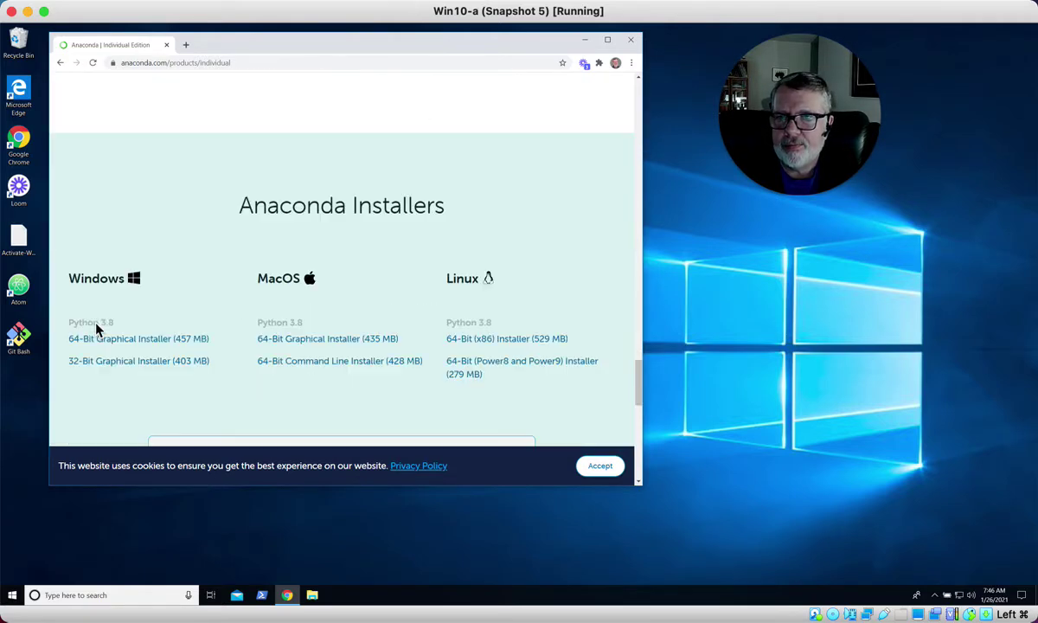
left_click(96, 327)
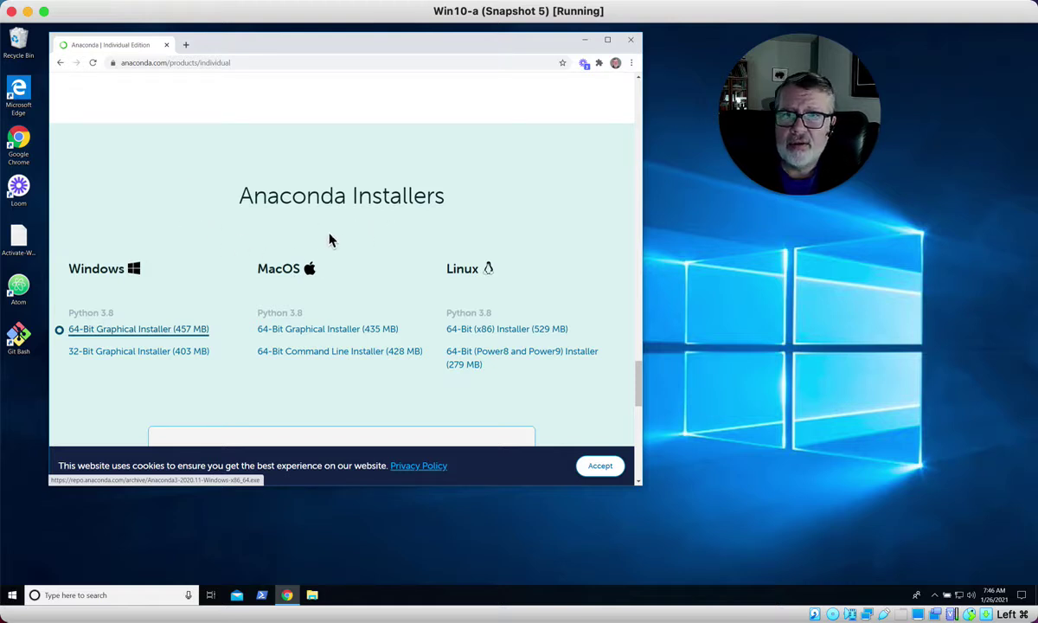
left_click(108, 329)
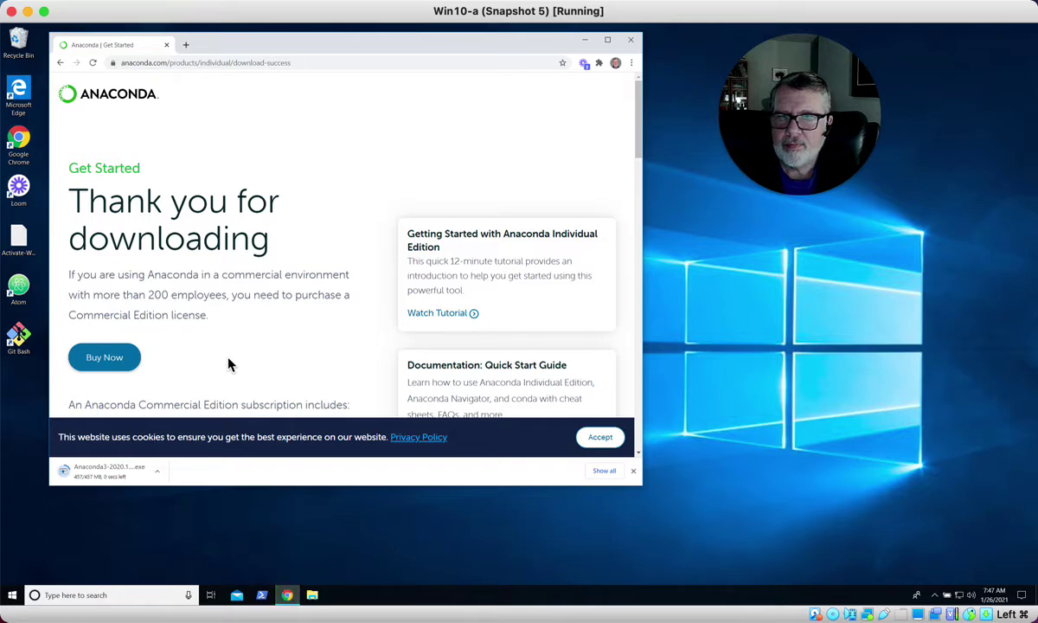
Run the downloaded Anaconda3 2020.11 installer and accept its license agreement.
left_click(119, 476)
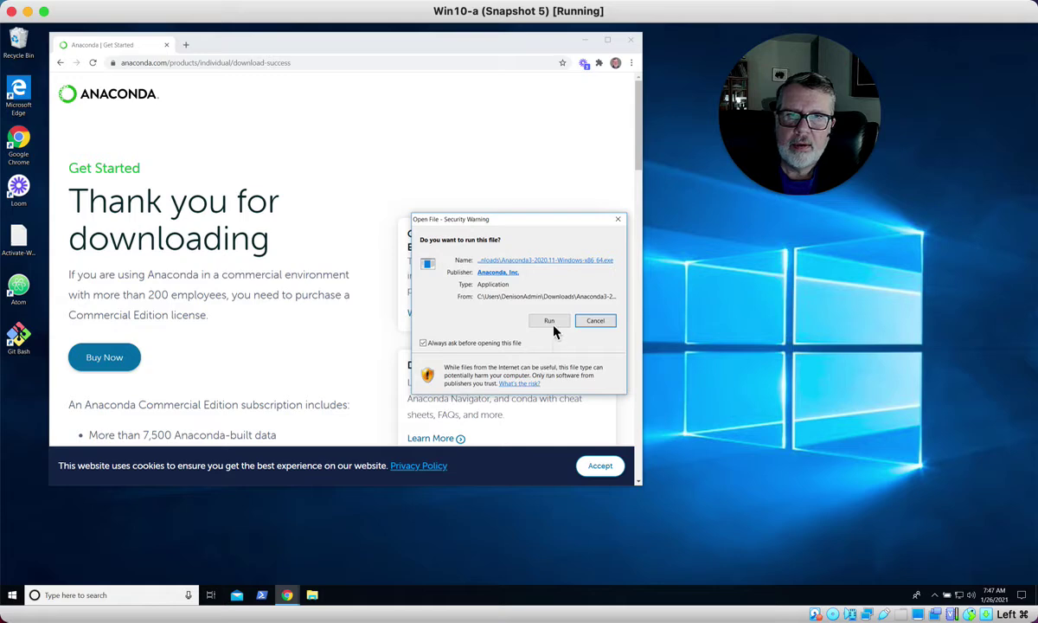
left_click(552, 325)
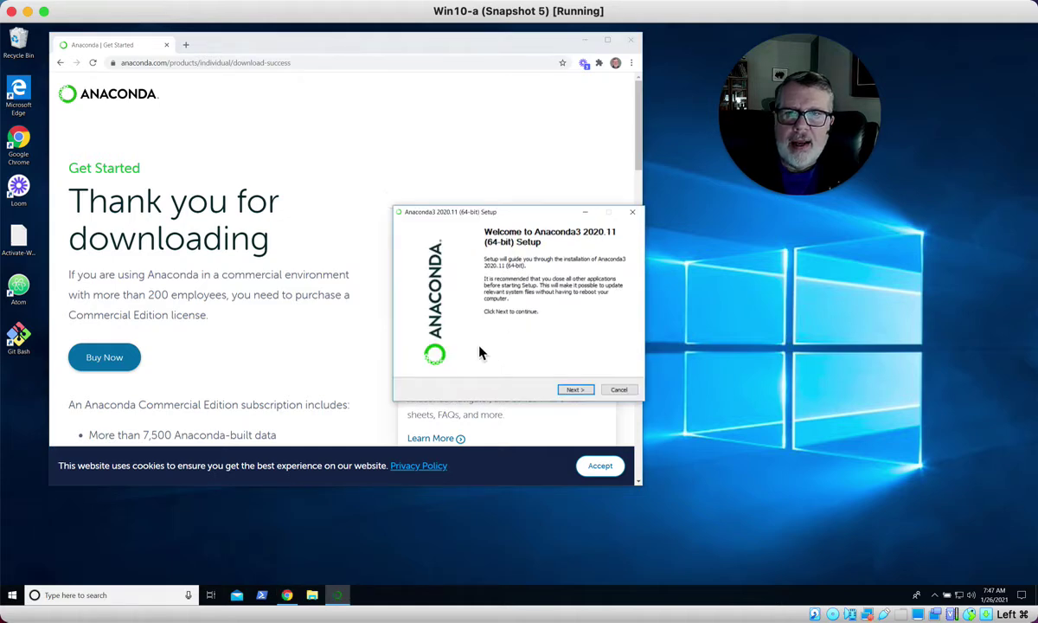
left_click(574, 391)
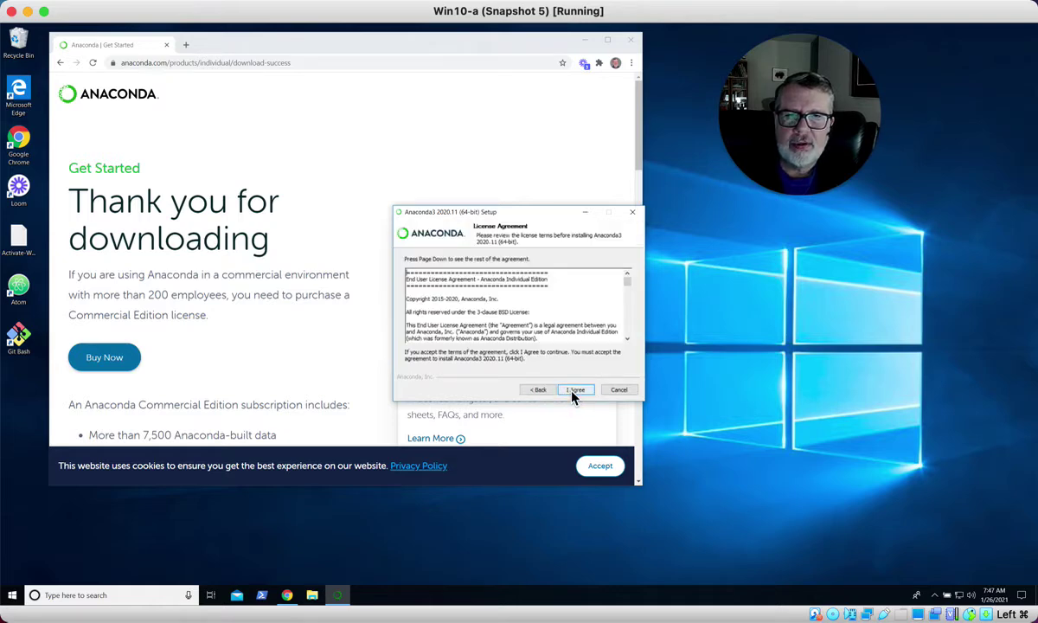
left_click(574, 391)
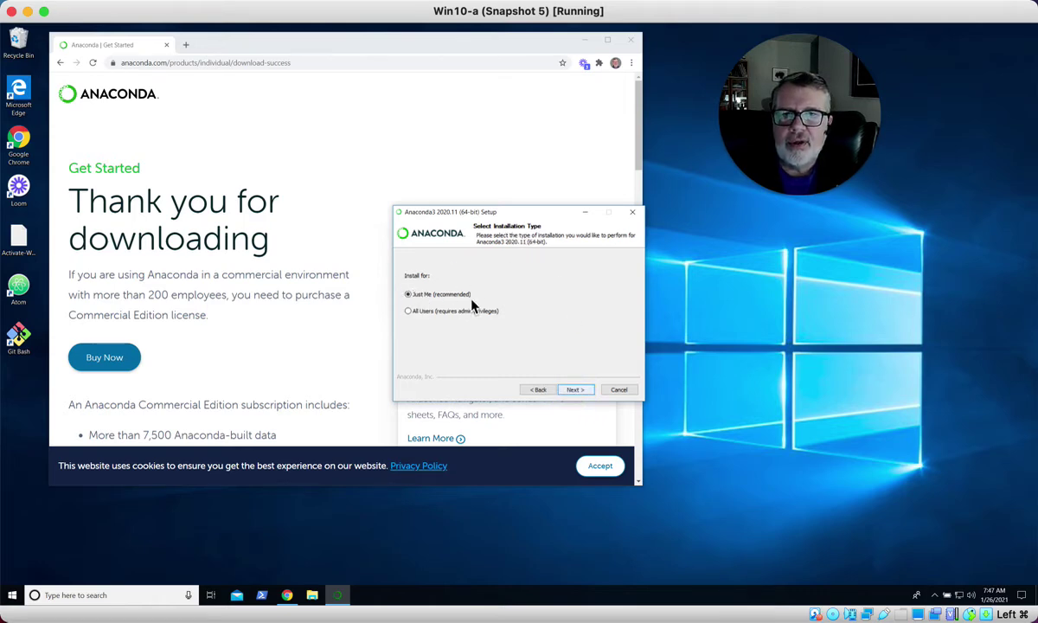
Install Anaconda for Just Me in the default folder, leaving it off PATH and registering it as the default Python 3.8.
left_click(574, 391)
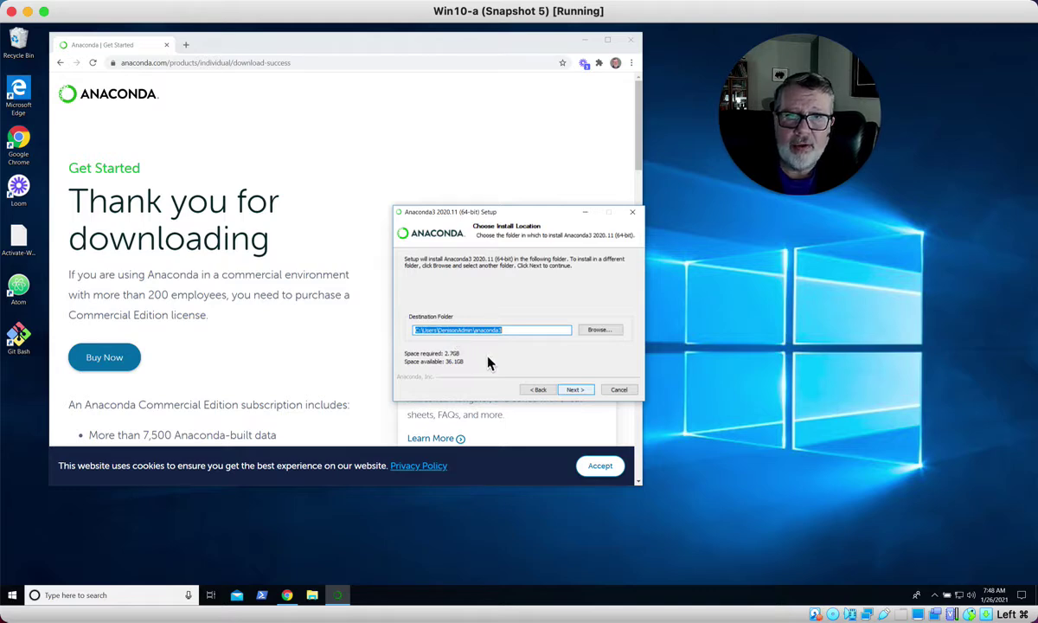
left_click(569, 390)
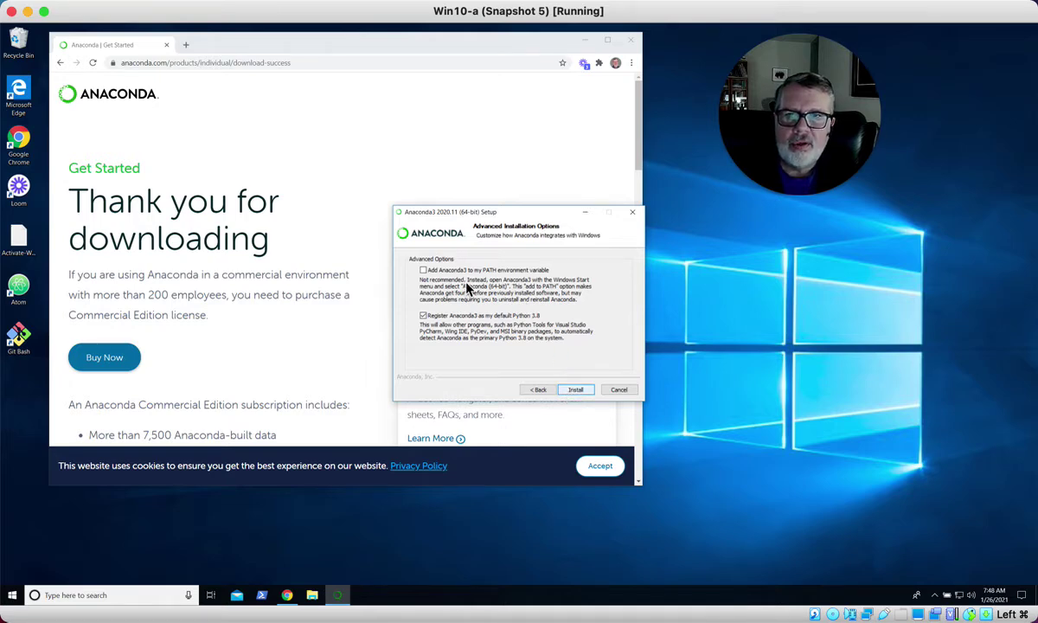
left_click(574, 392)
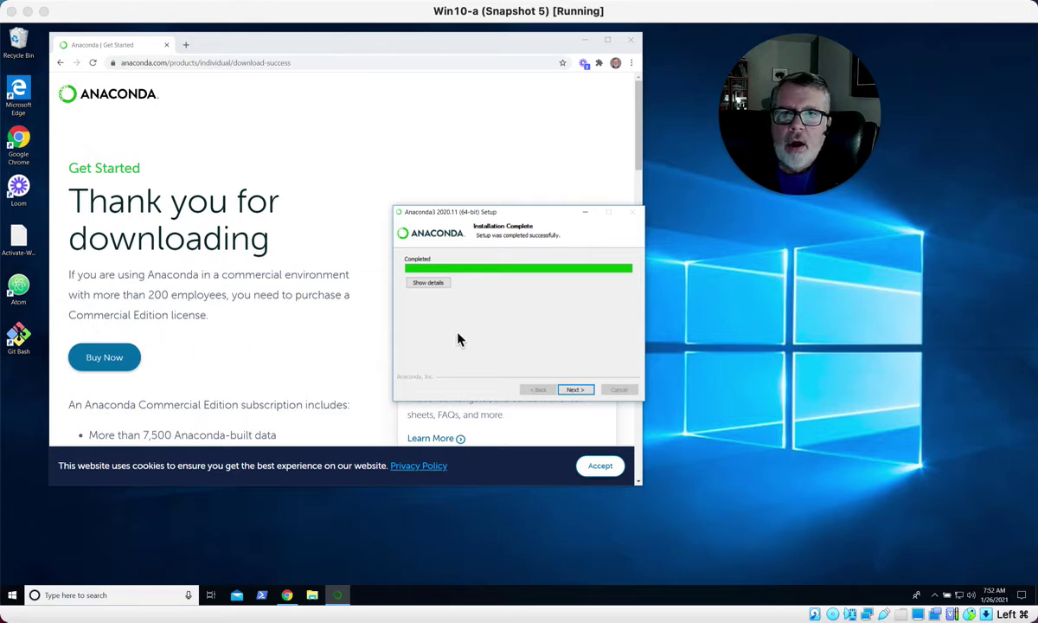
Move the browser window away from the Anaconda setup window and bring the setup window to the front.
left_click(371, 343)
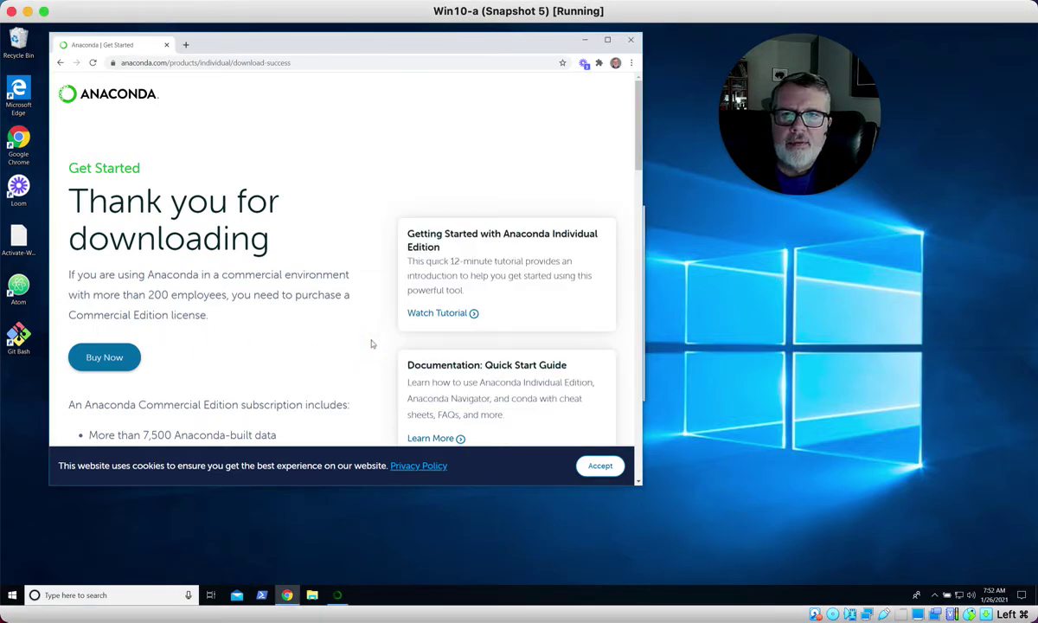
left_click_drag(466, 39, 964, 209)
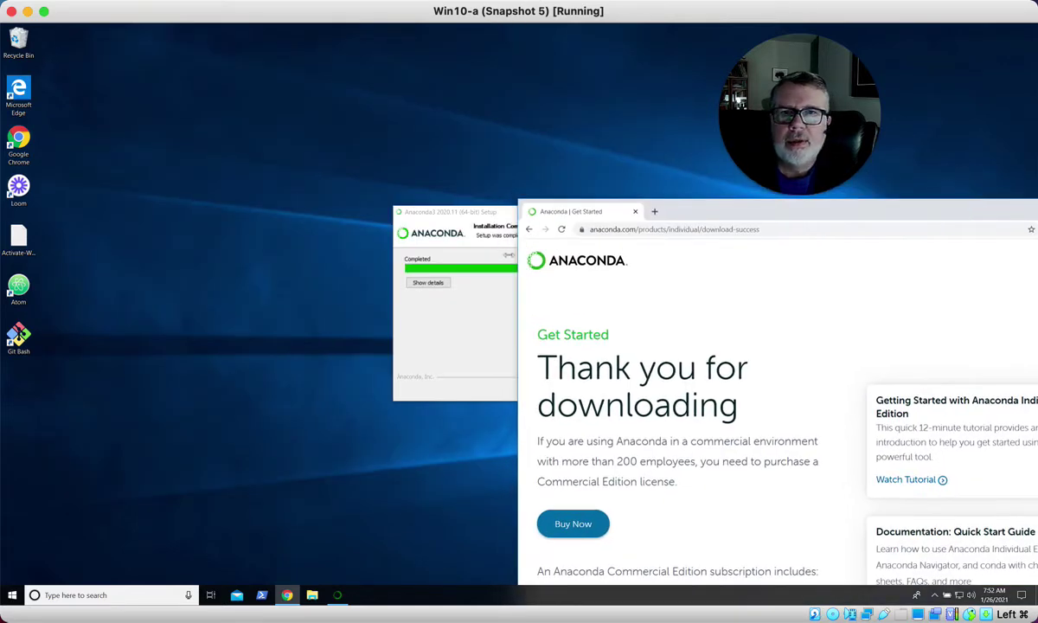
left_click(448, 212)
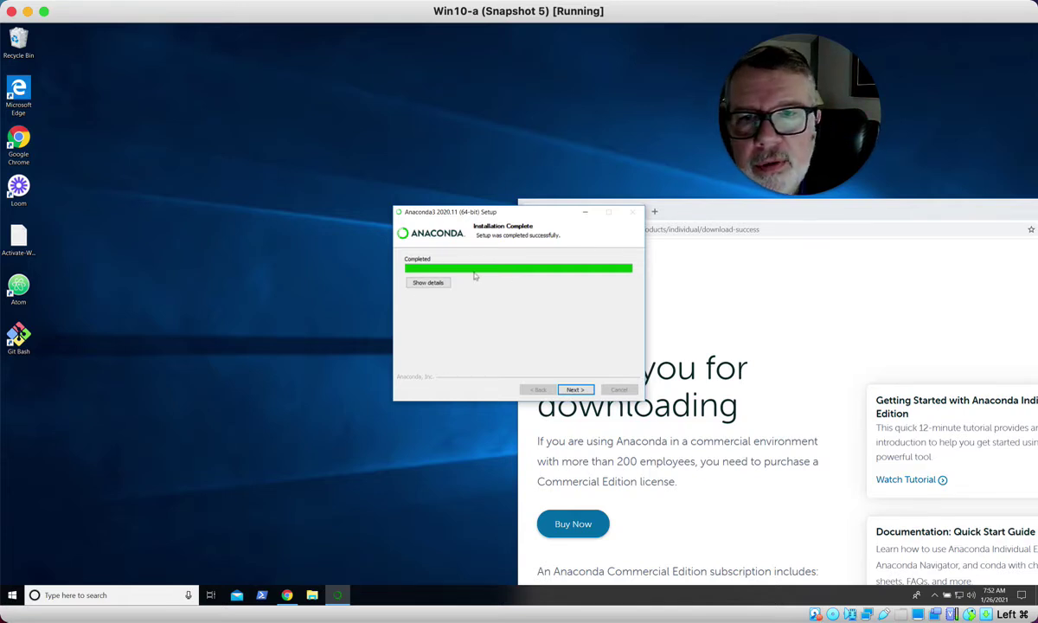
Finish the Anaconda setup with the Individual Edition Tutorial and Getting Started options turned off, and move the browser window fully back on screen.
left_click(577, 390)
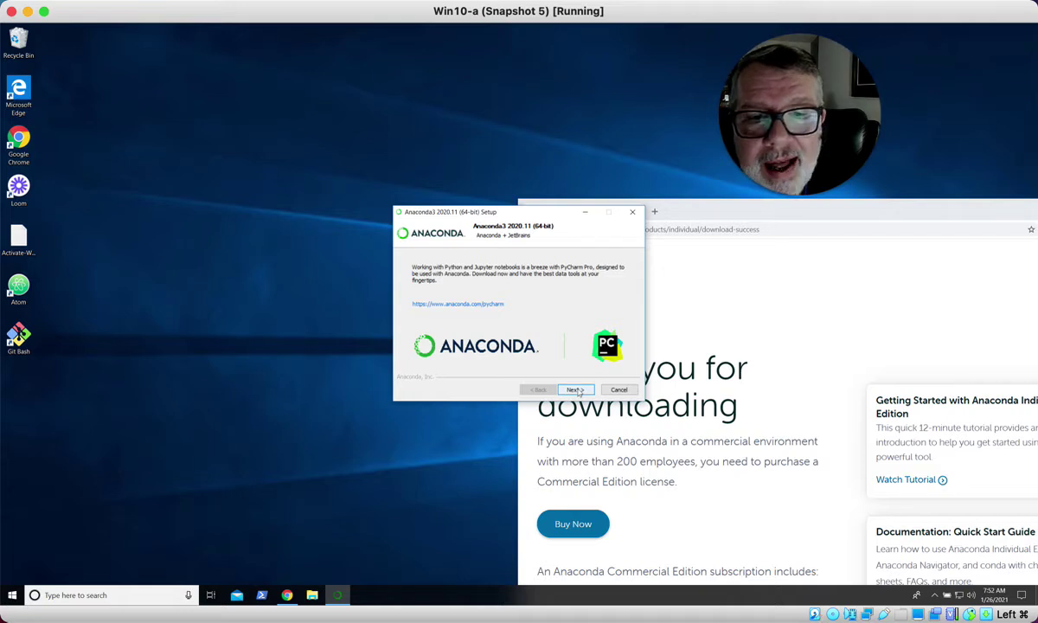
left_click(577, 390)
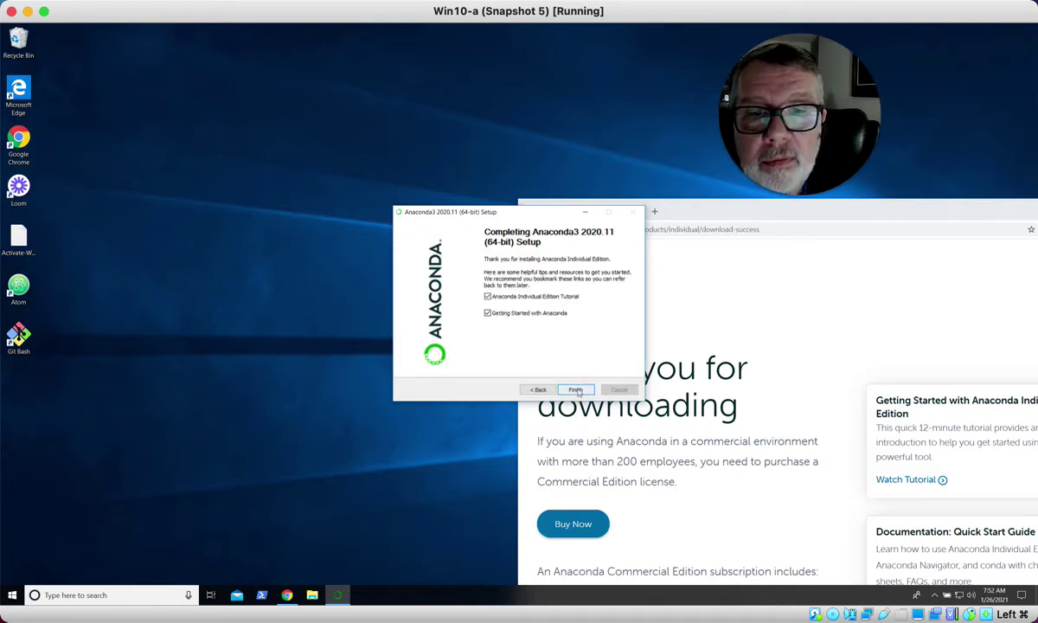
left_click(487, 296)
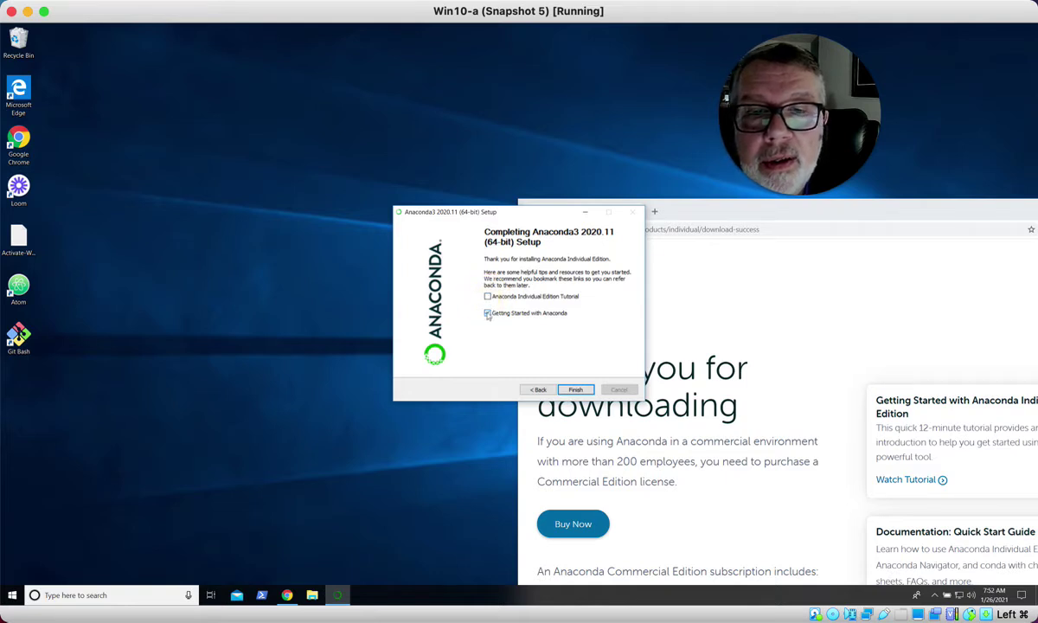
left_click(488, 315)
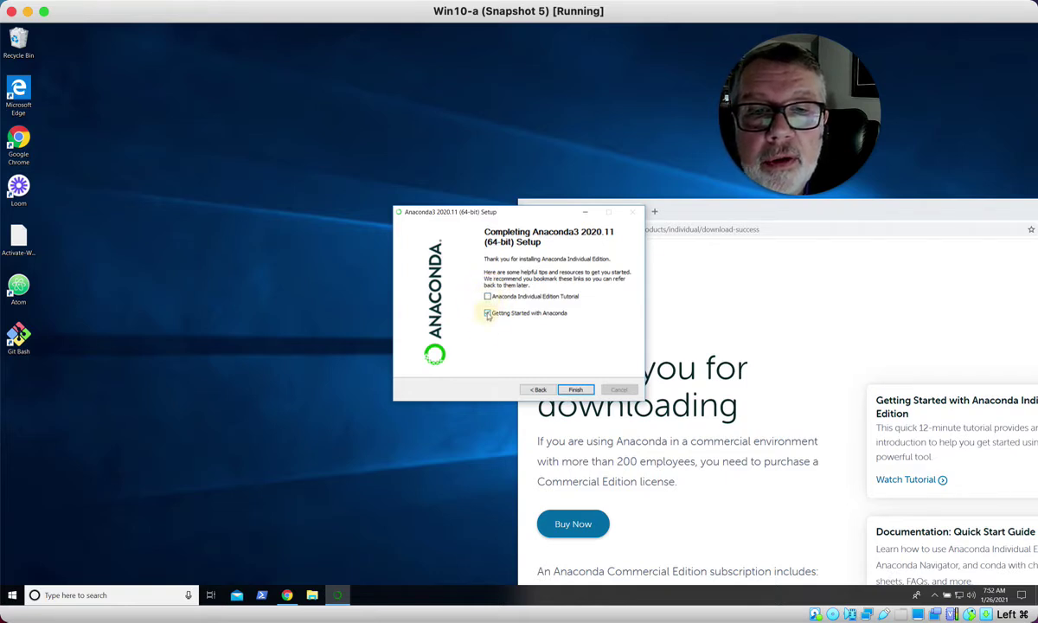
left_click(575, 390)
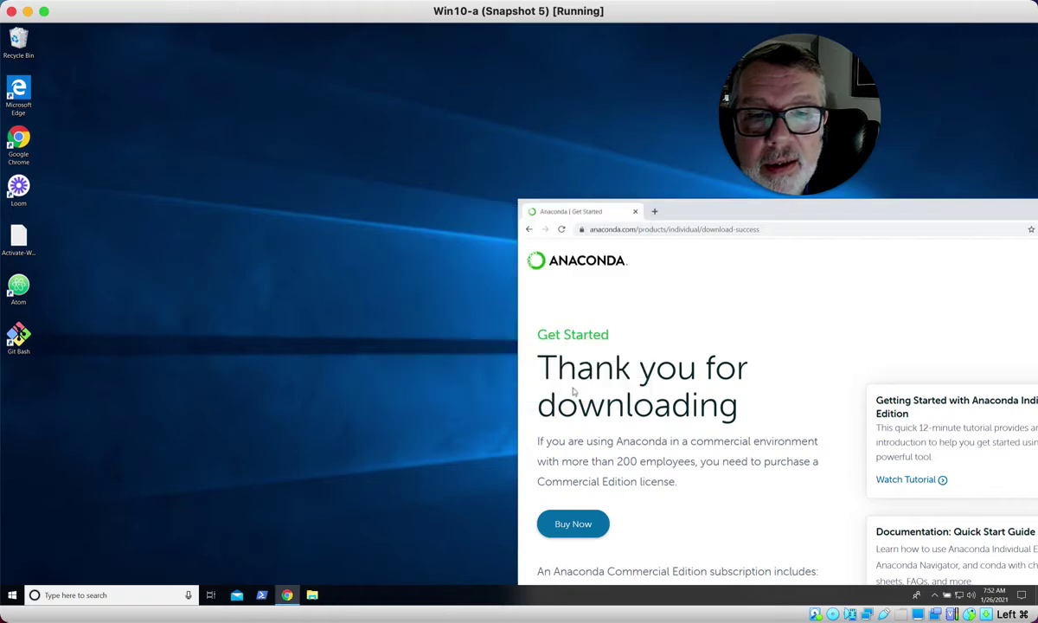
left_click_drag(776, 211, 362, 75)
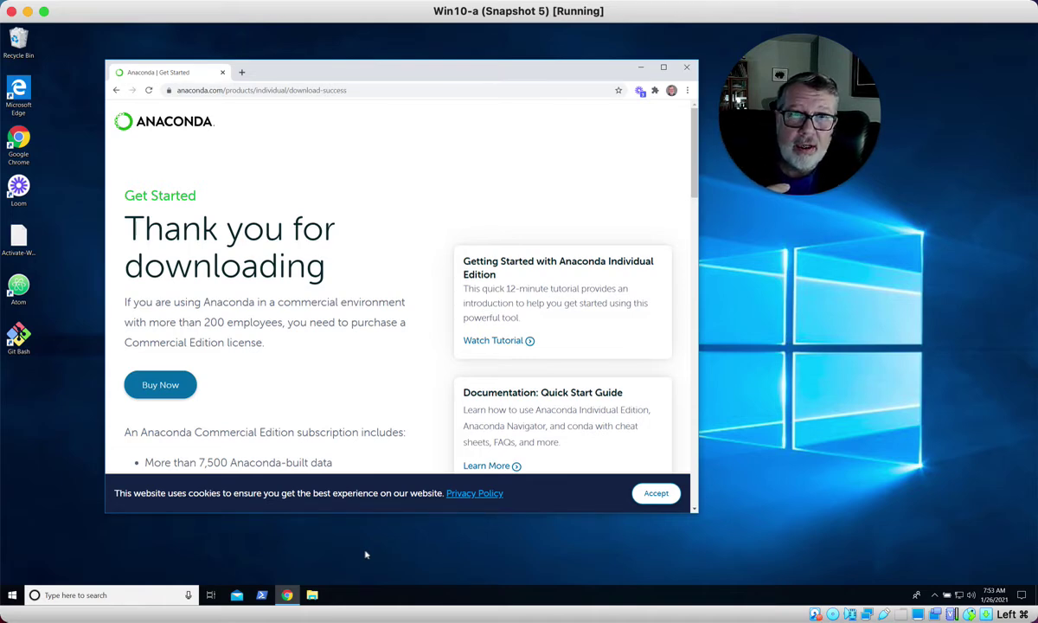
Pin Anaconda Navigator from the Anaconda3 (64-bit) program group to the taskbar.
left_click(12, 595)
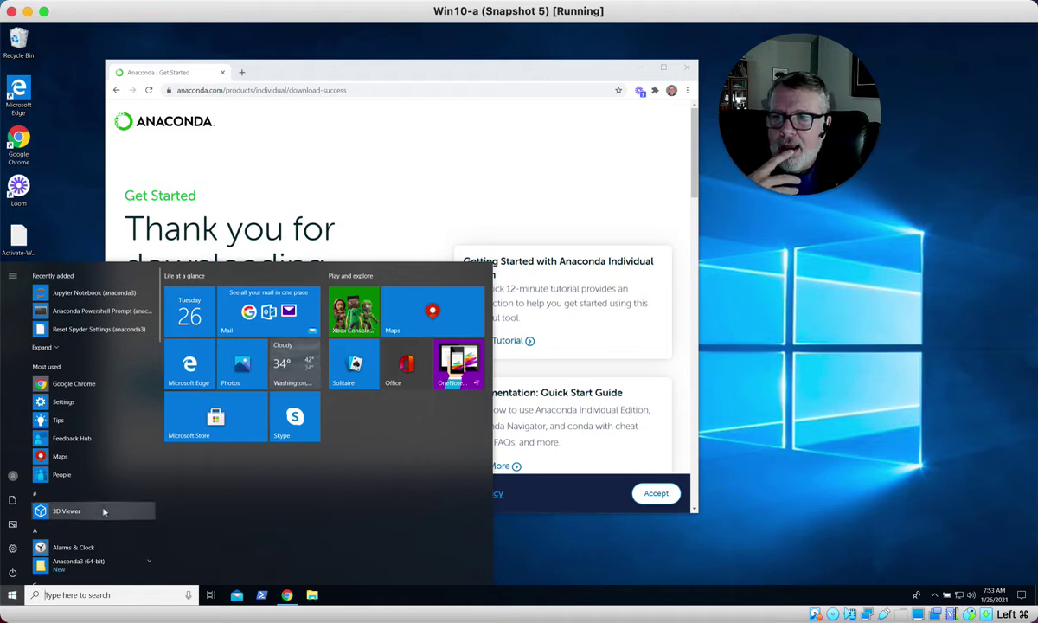
scroll(103, 511, "down", 4)
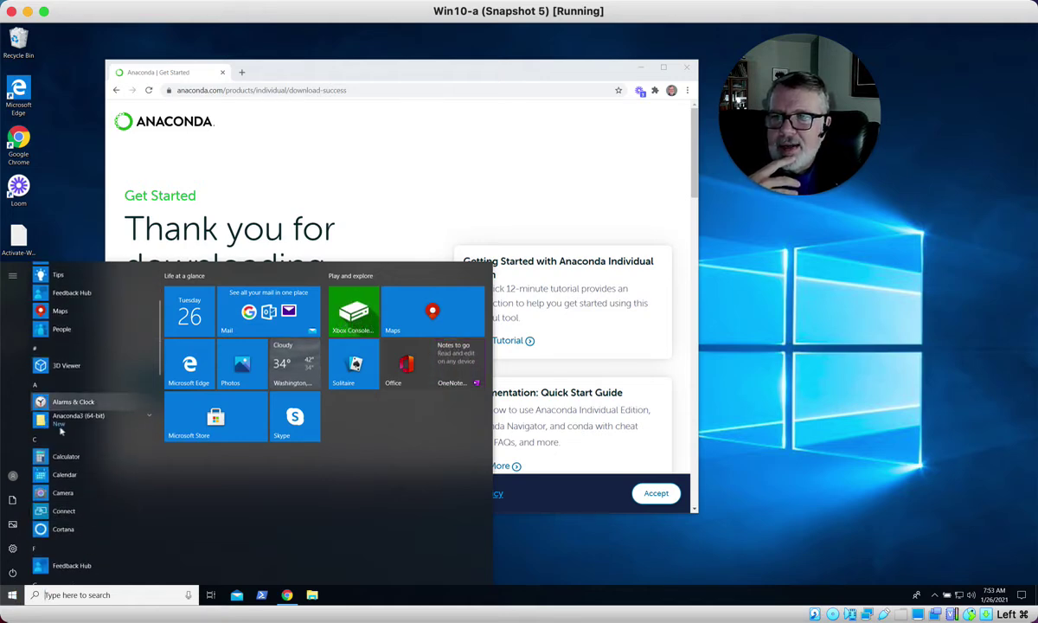
left_click(149, 418)
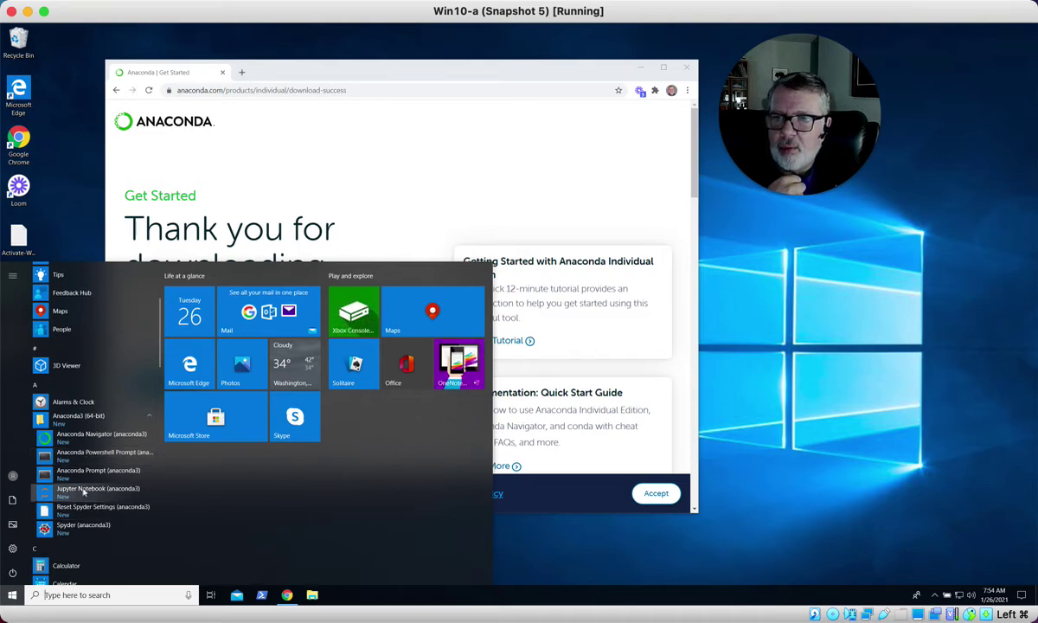
right_click(90, 441)
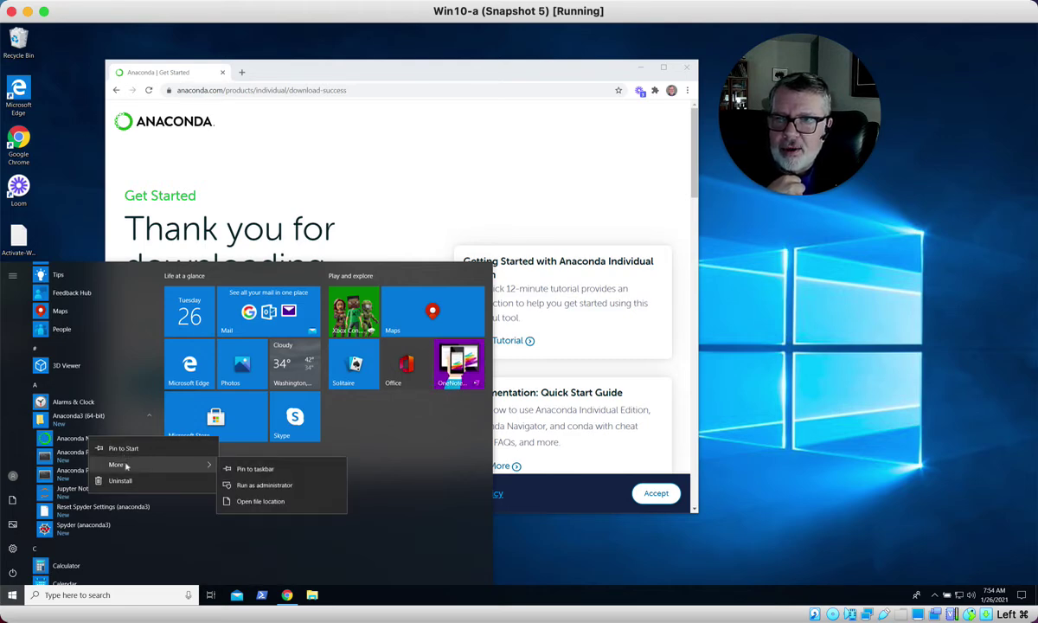
left_click(247, 469)
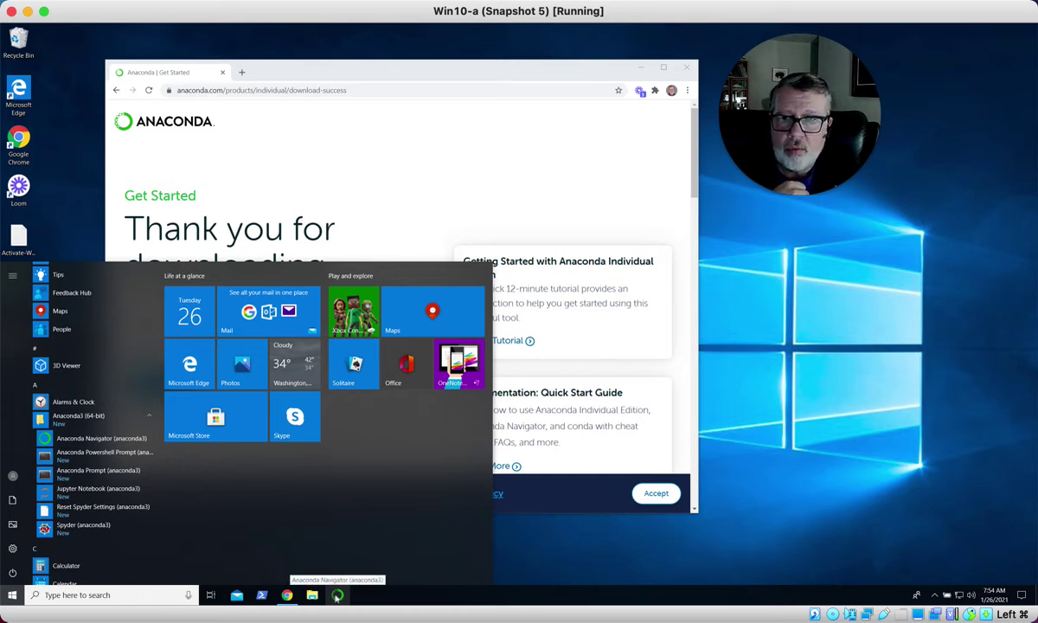
Pin the Anaconda Powershell Prompt to the taskbar.
right_click(72, 460)
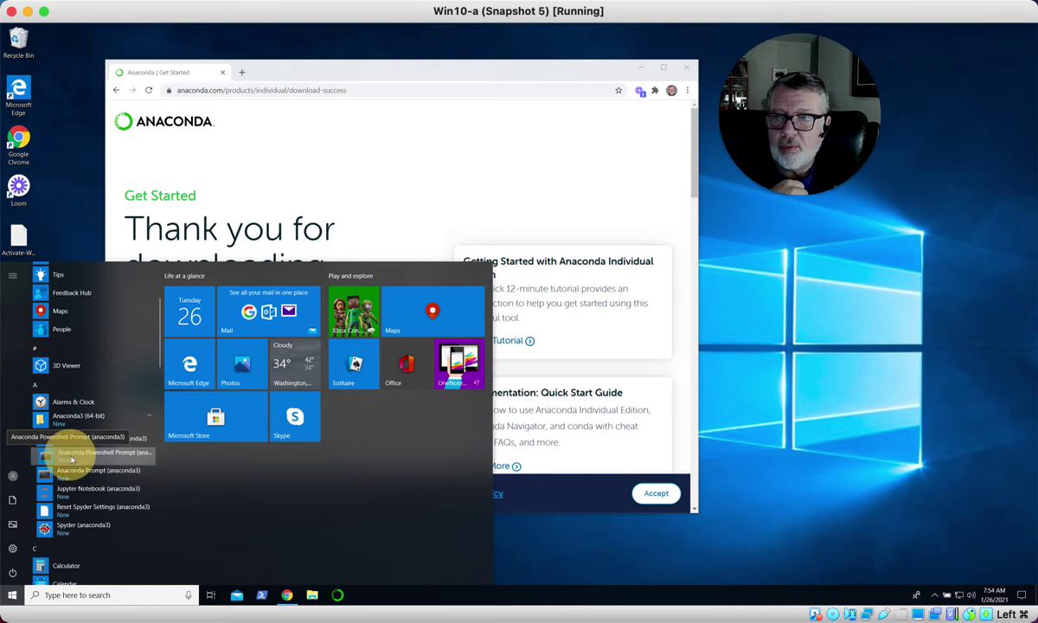
mouse_move(130, 485)
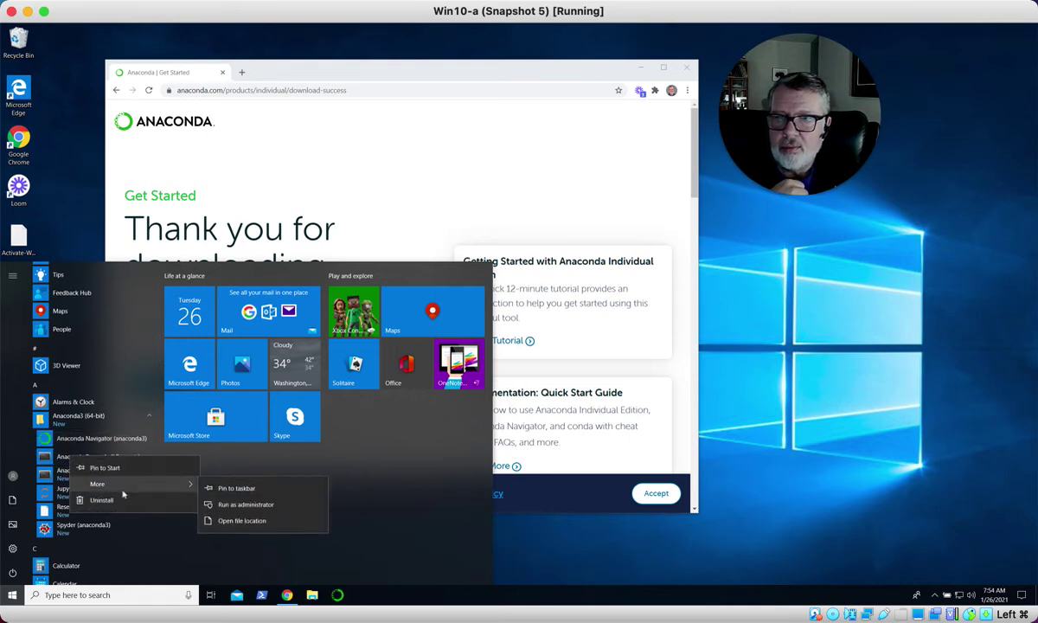
left_click(233, 492)
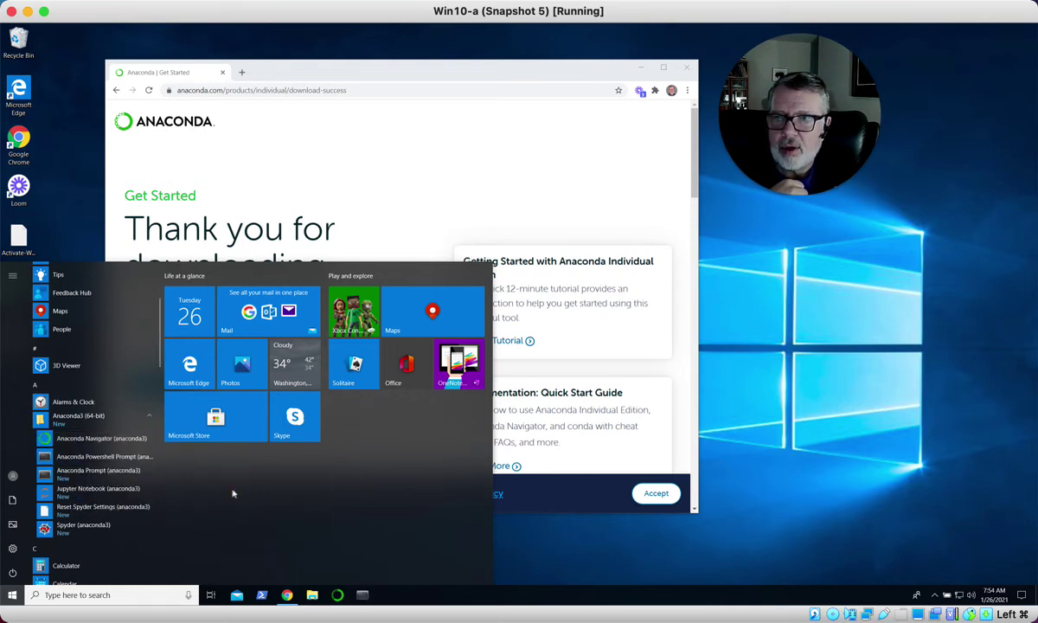
Pin Jupyter Notebook to the taskbar and close the Start menu.
right_click(96, 492)
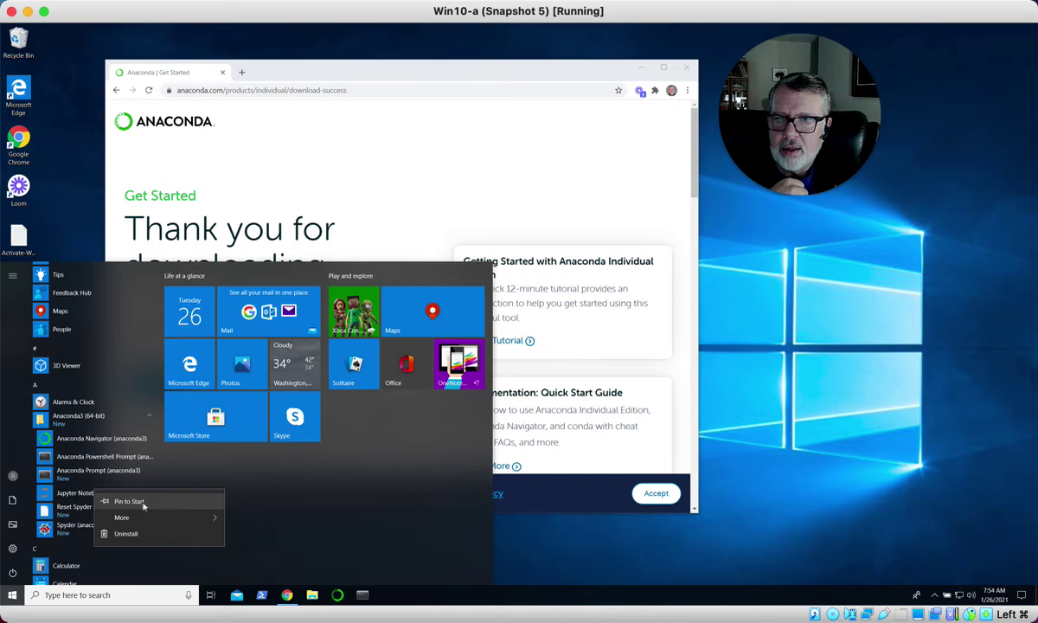
mouse_move(130, 517)
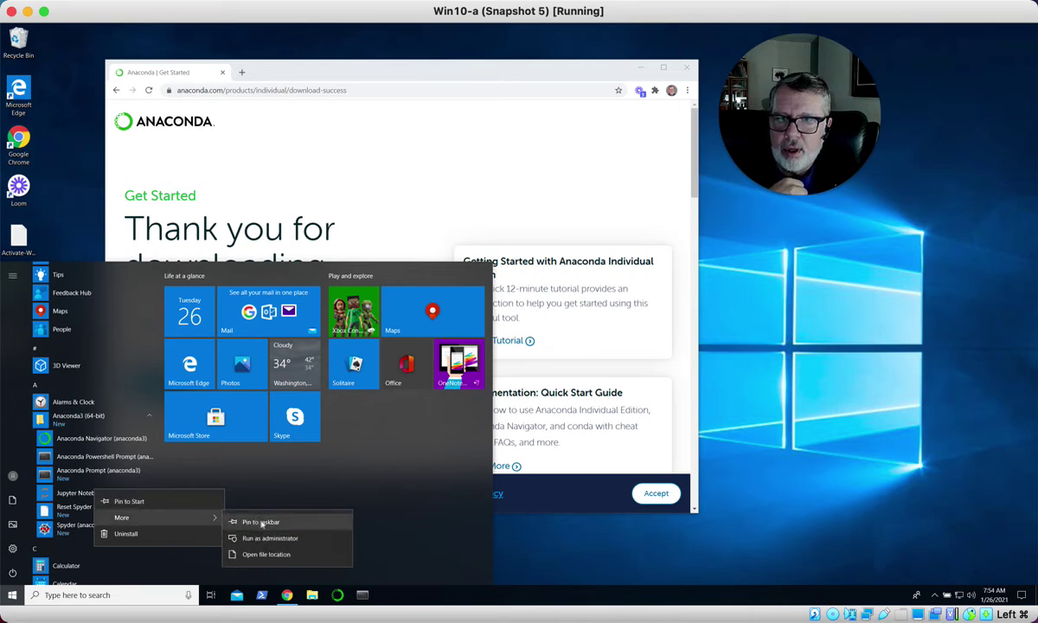
left_click(261, 523)
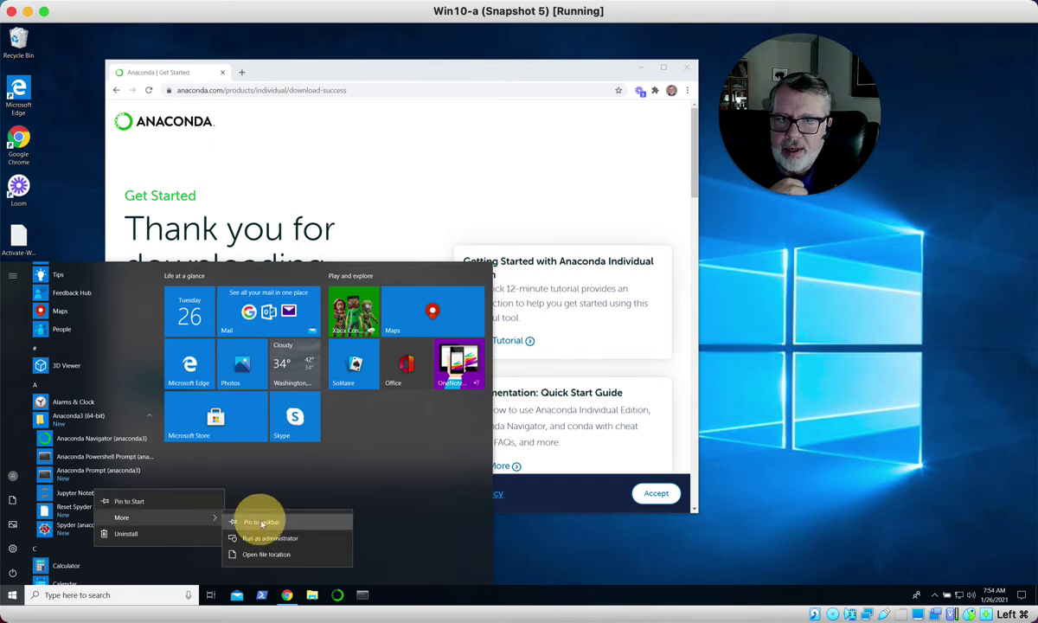
left_click(522, 550)
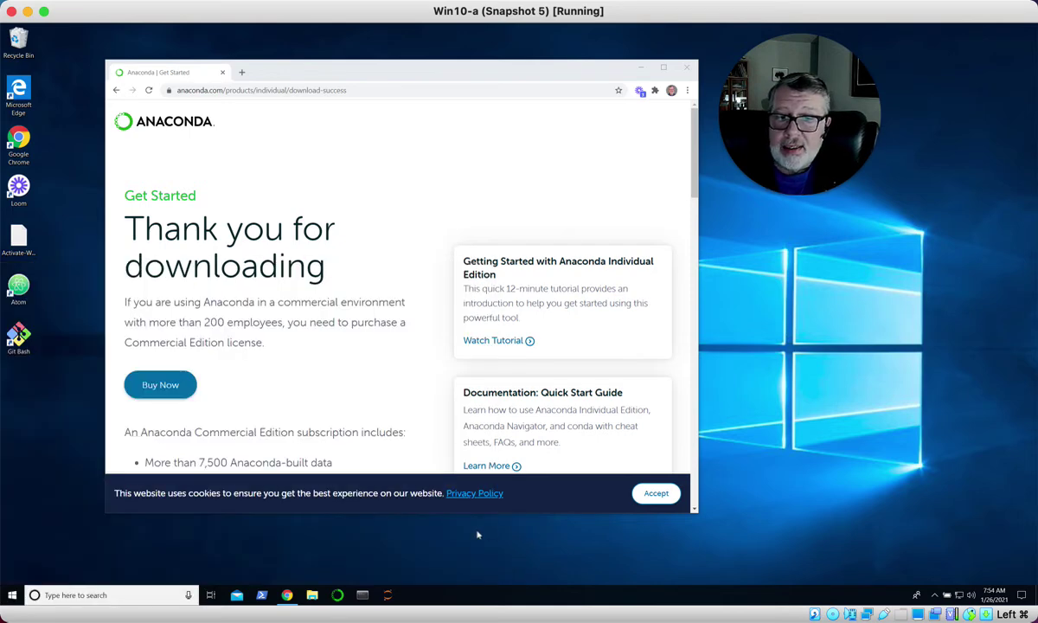
Open the Anaconda Powershell Prompt, list the home directory with ls, and close the prompt.
left_click(363, 595)
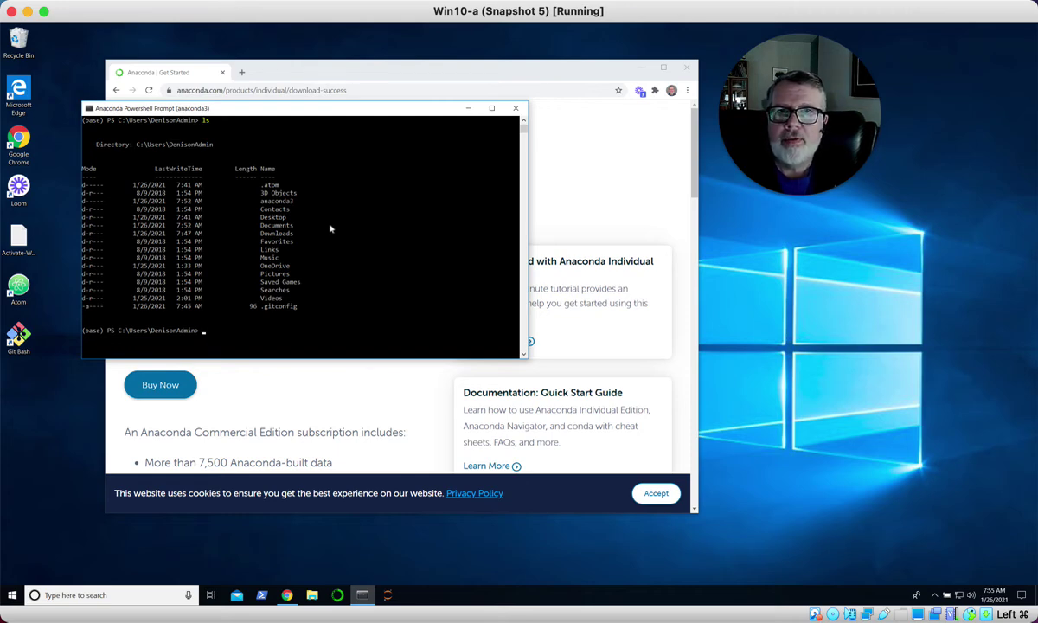
left_click(516, 109)
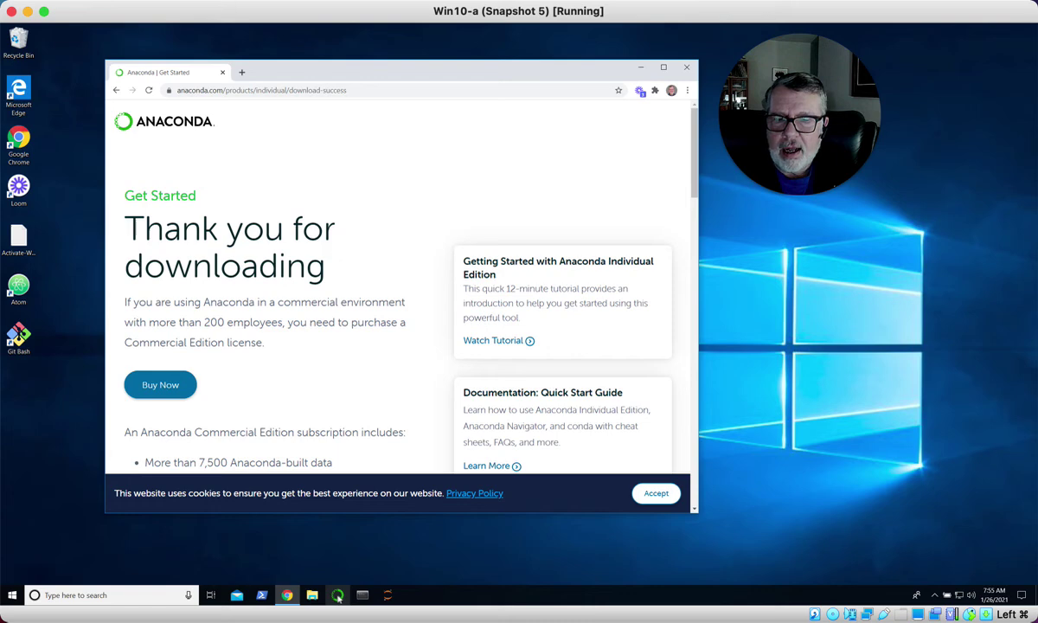
Launch Anaconda Navigator and close the browser window that covers it.
left_click(339, 596)
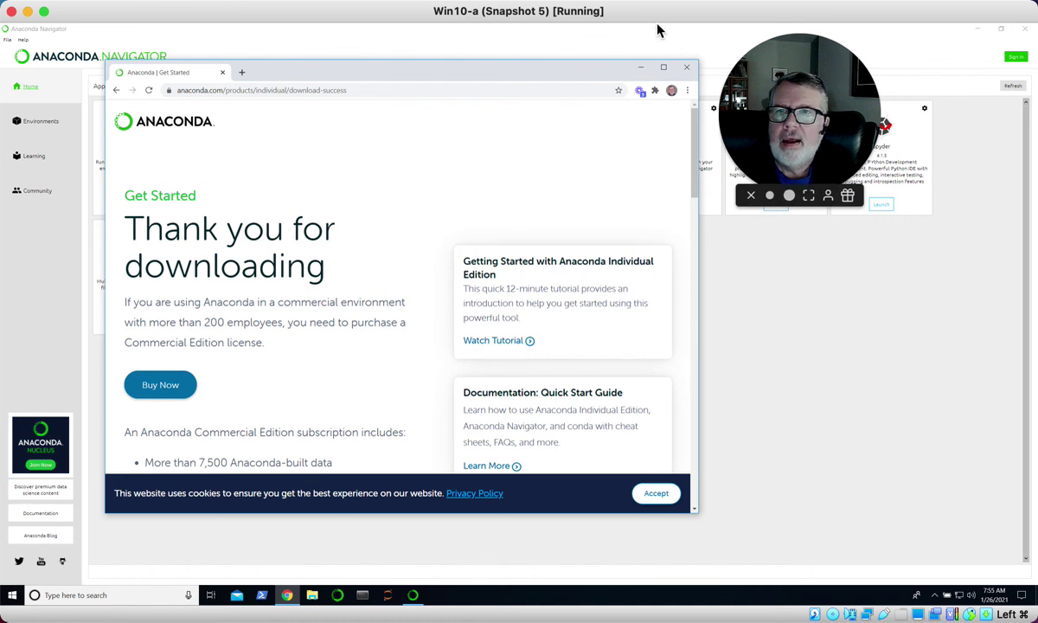
left_click(686, 69)
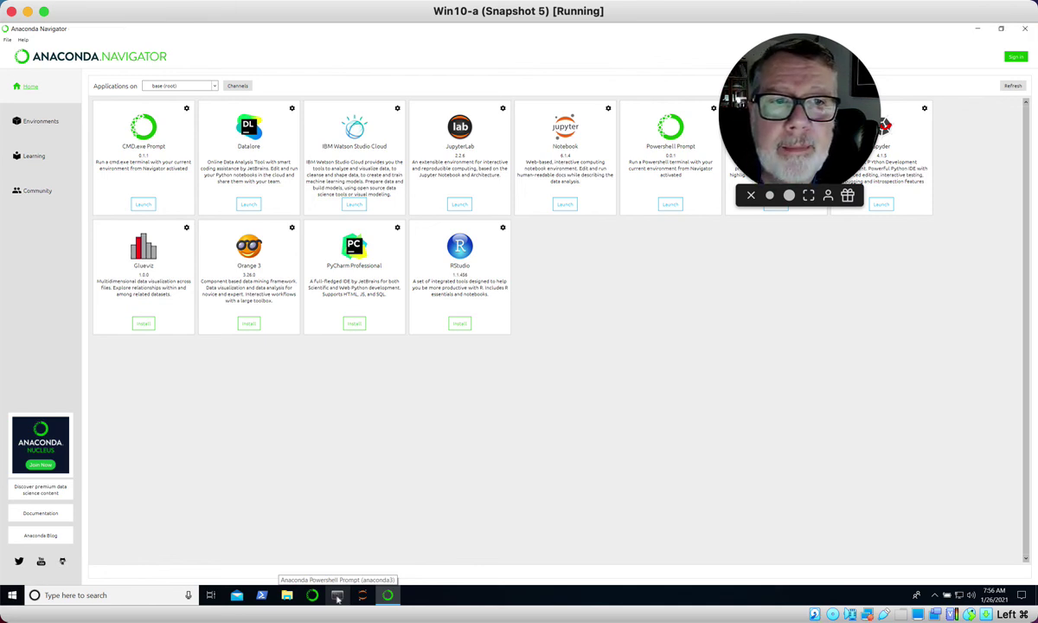
Quit Anaconda Navigator with the Don't show again option turned on for the quit confirmation.
left_click(1027, 31)
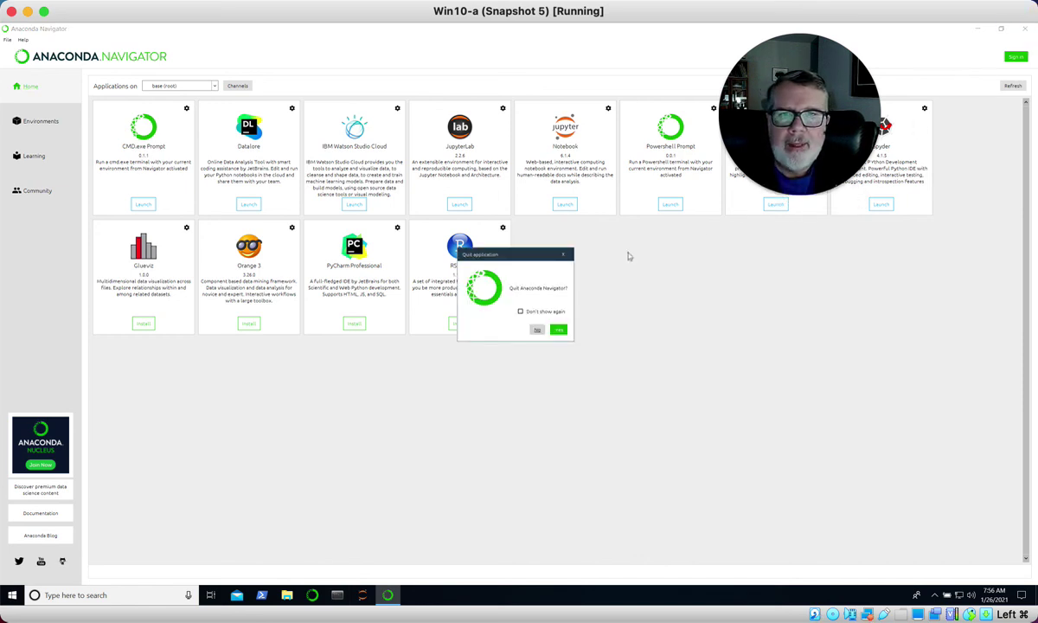
left_click(521, 312)
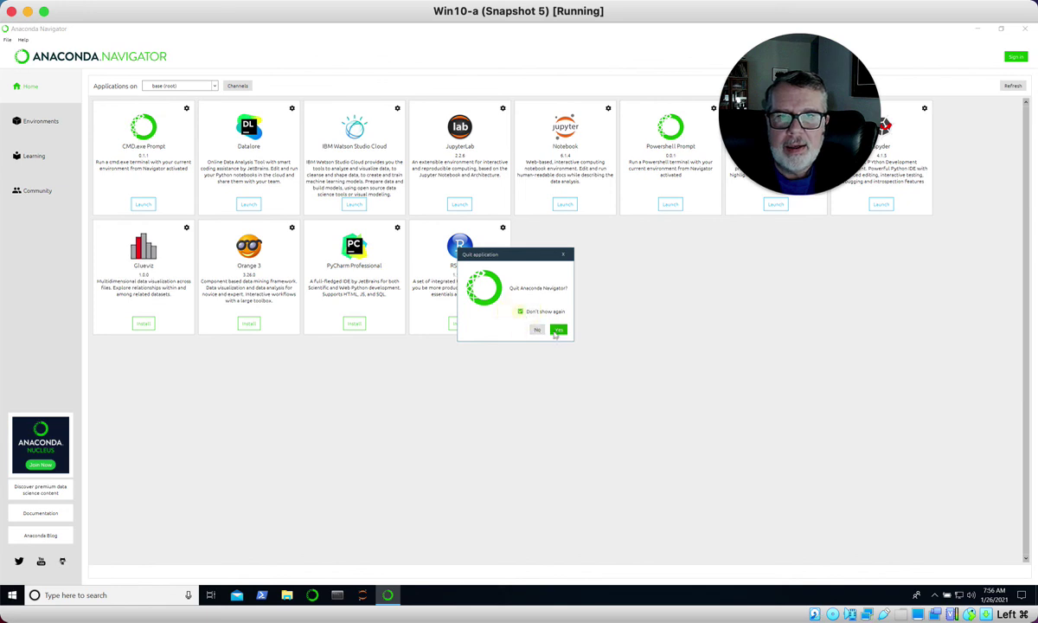
left_click(558, 330)
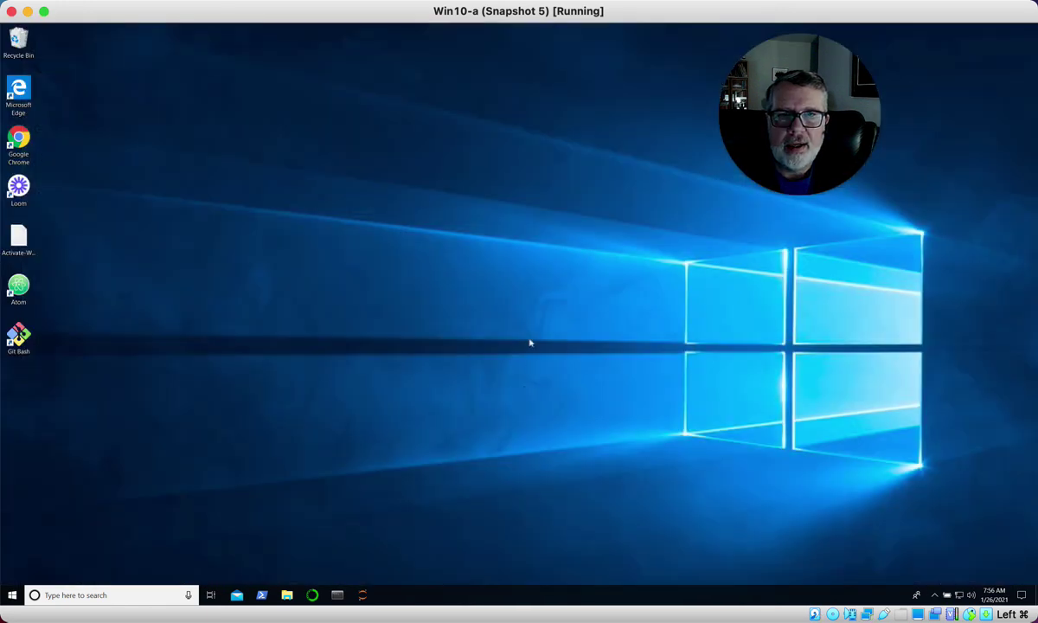
Launch Jupyter Notebook, choosing Google Chrome to open its page, and close the browser window after viewing the home page.
left_click(363, 595)
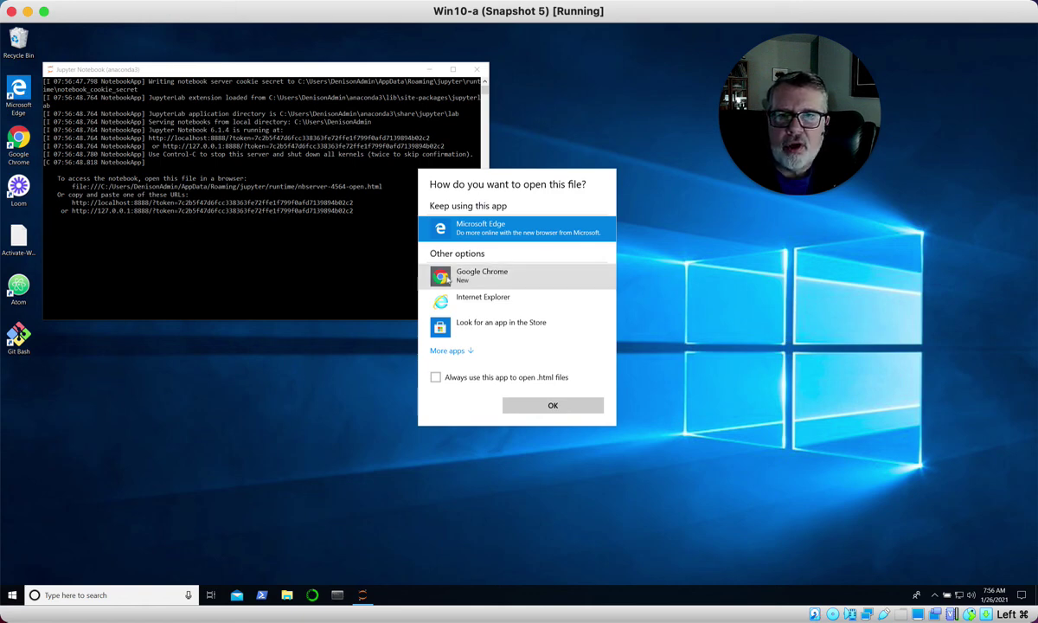
left_click(443, 279)
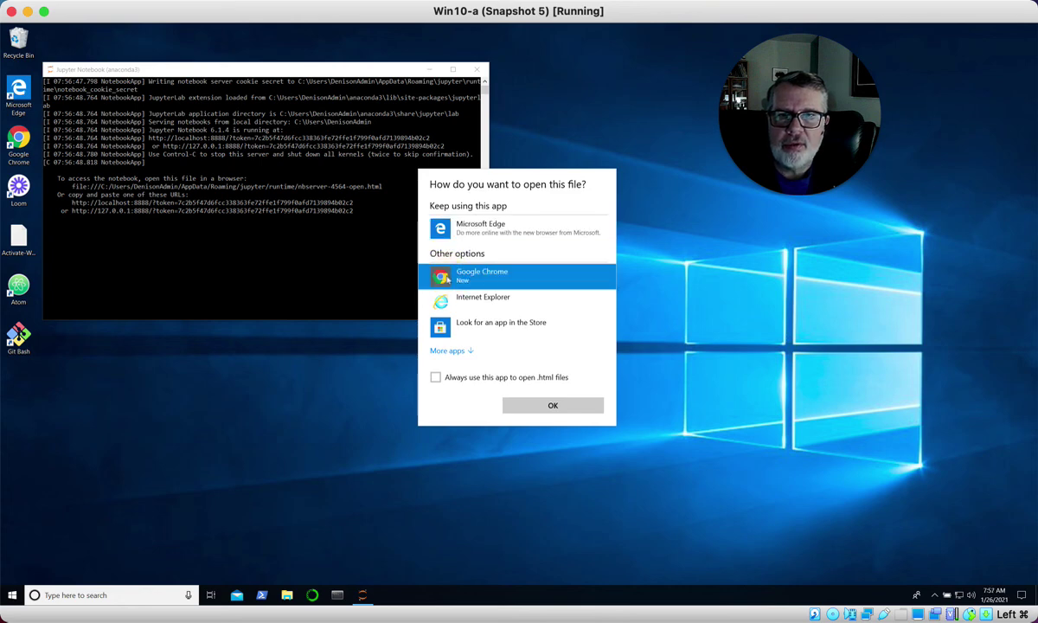
left_click(530, 412)
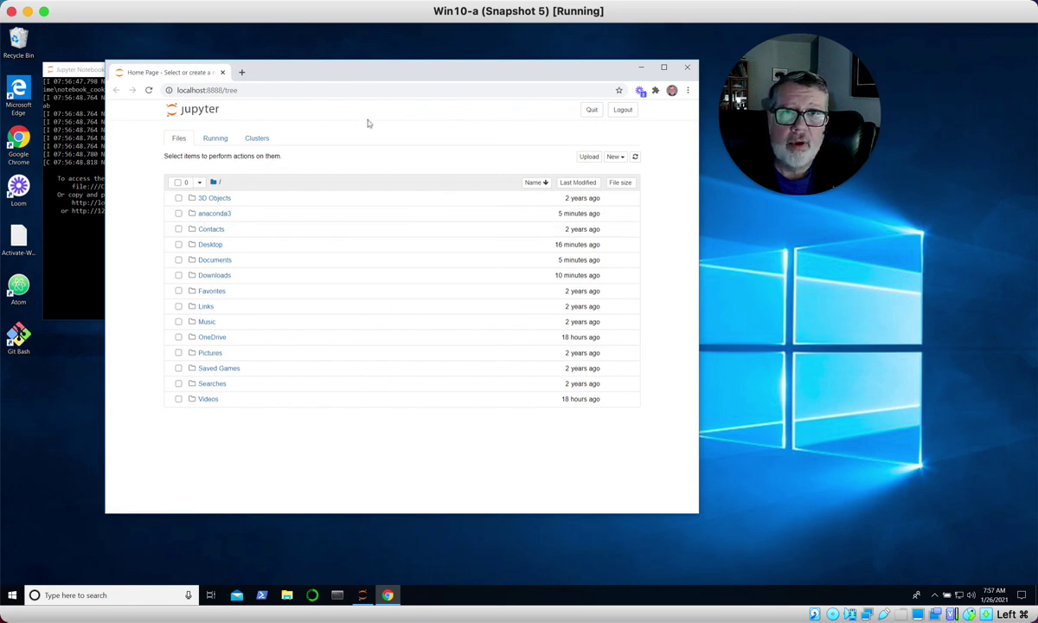
left_click(688, 68)
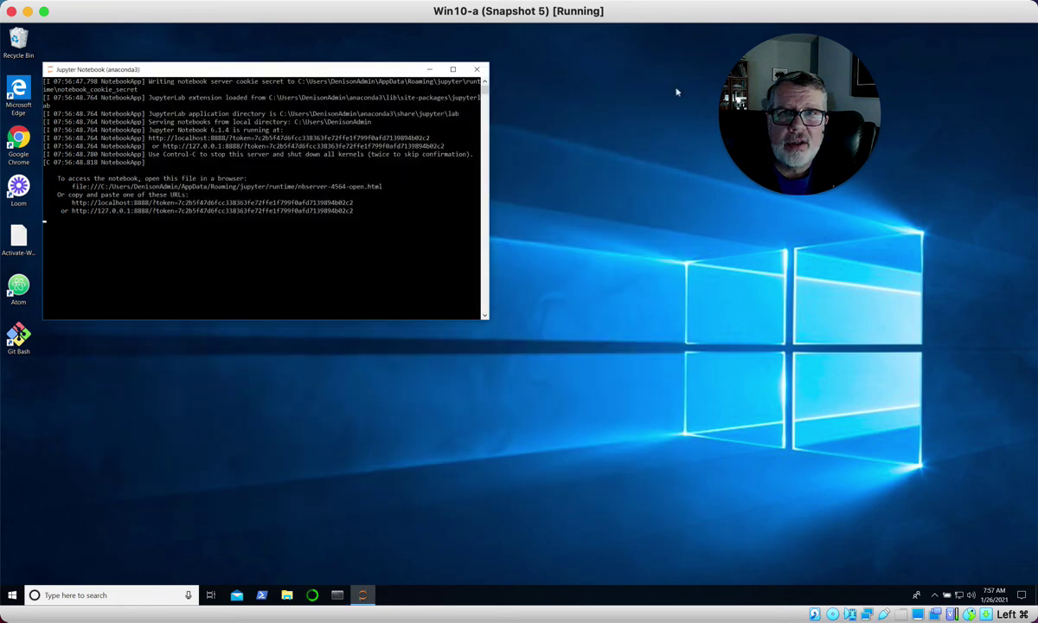